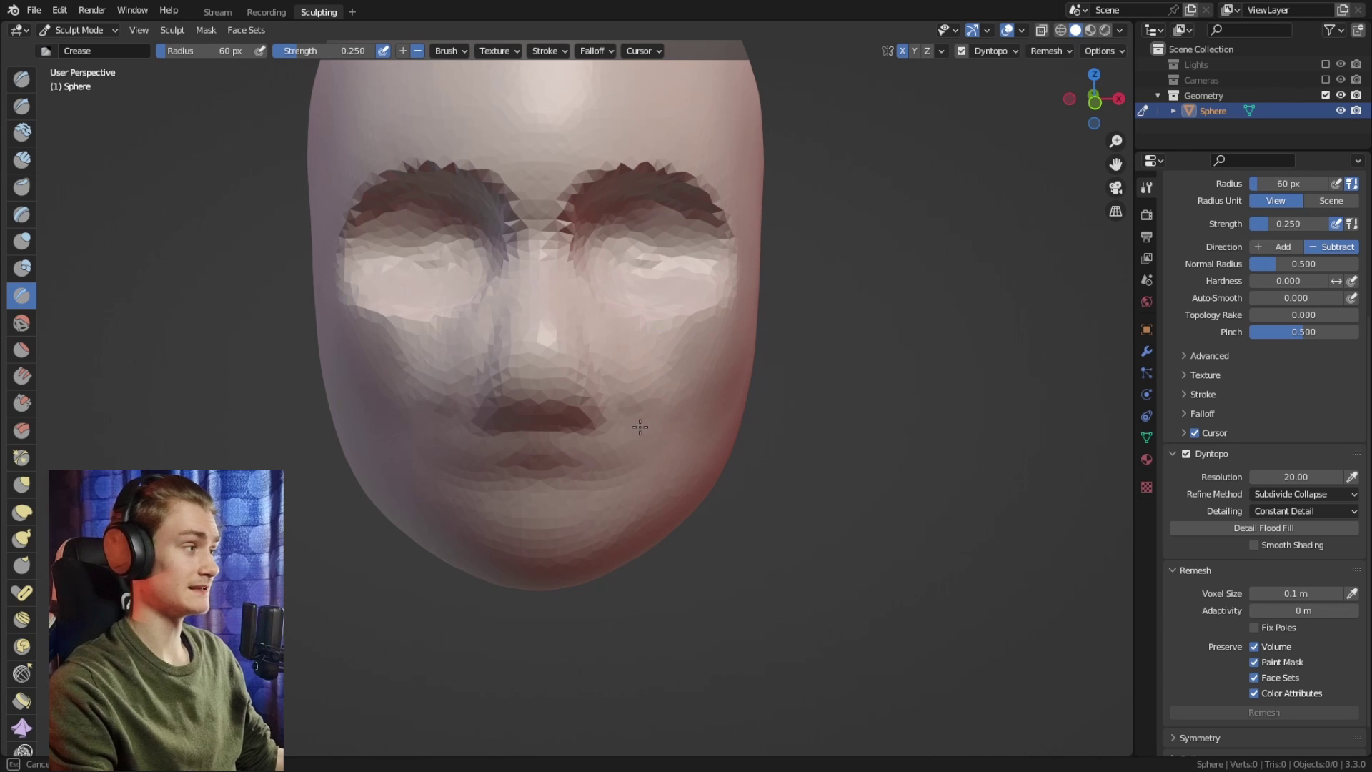
# Orbit the sculpted face to a three-quarter view to check the brows, eyes, nose and lips
pyautogui.moveTo(572, 447); pyautogui.dragTo(637, 447, button='middle')
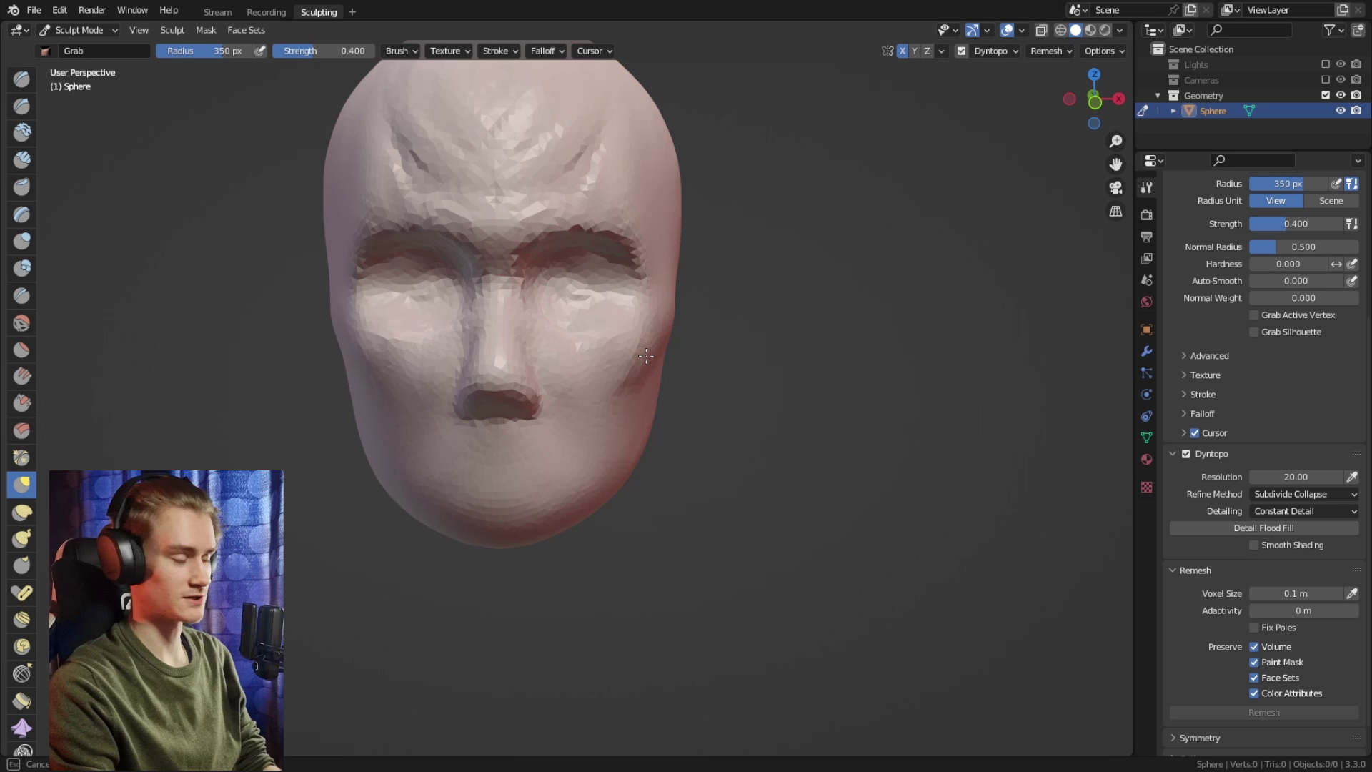
# Build up the upper and lower lips with a 63 px brush, checking them from below and three-quarter view
pyautogui.press('f')
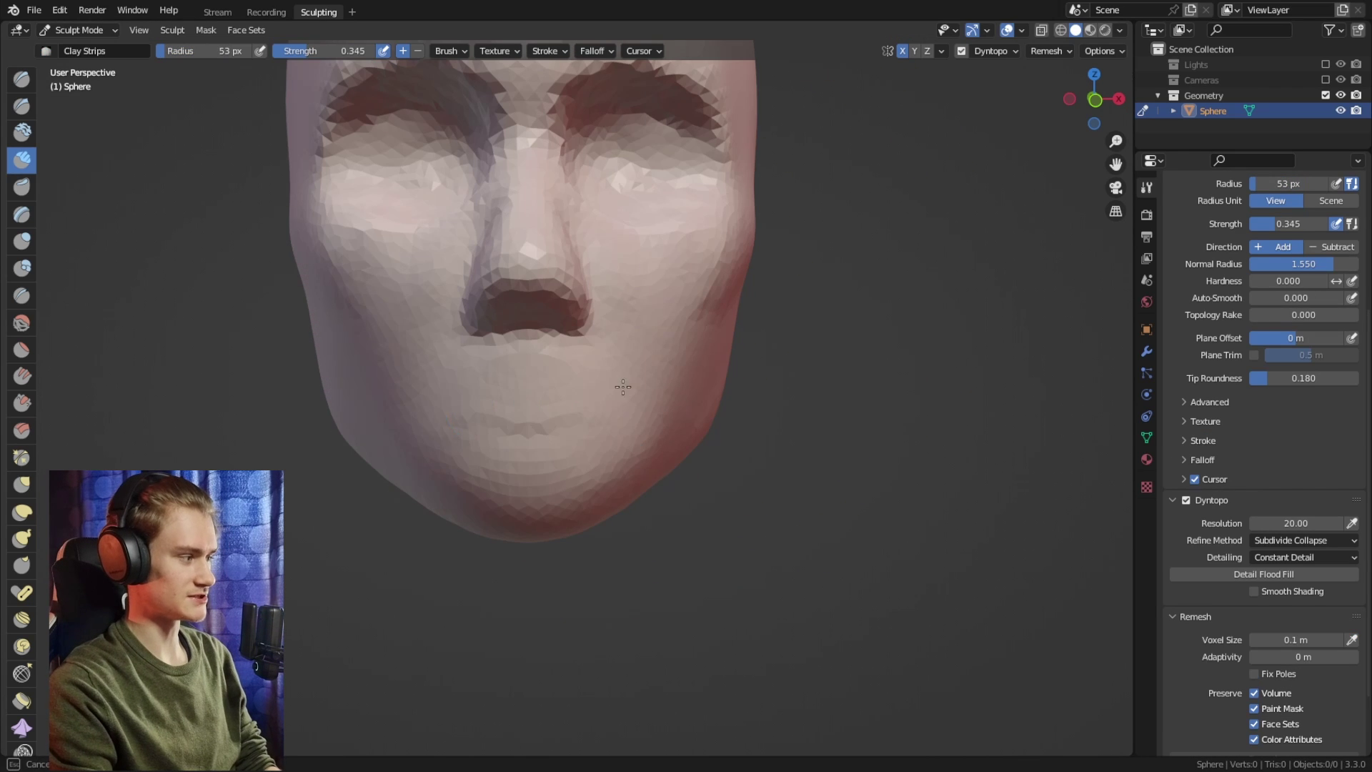
pyautogui.moveTo(572, 390); pyautogui.dragTo(481, 386)
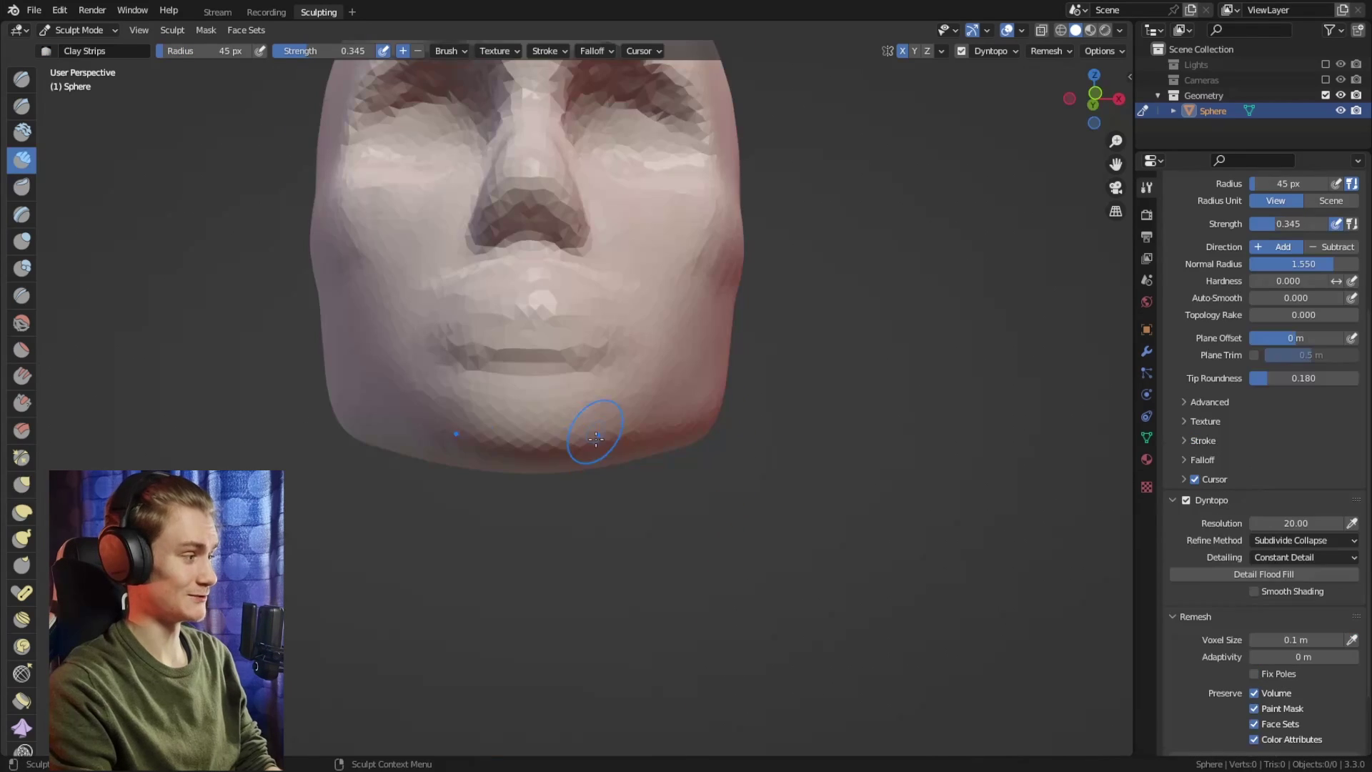
pyautogui.moveTo(541, 463); pyautogui.dragTo(545, 389, button='middle')
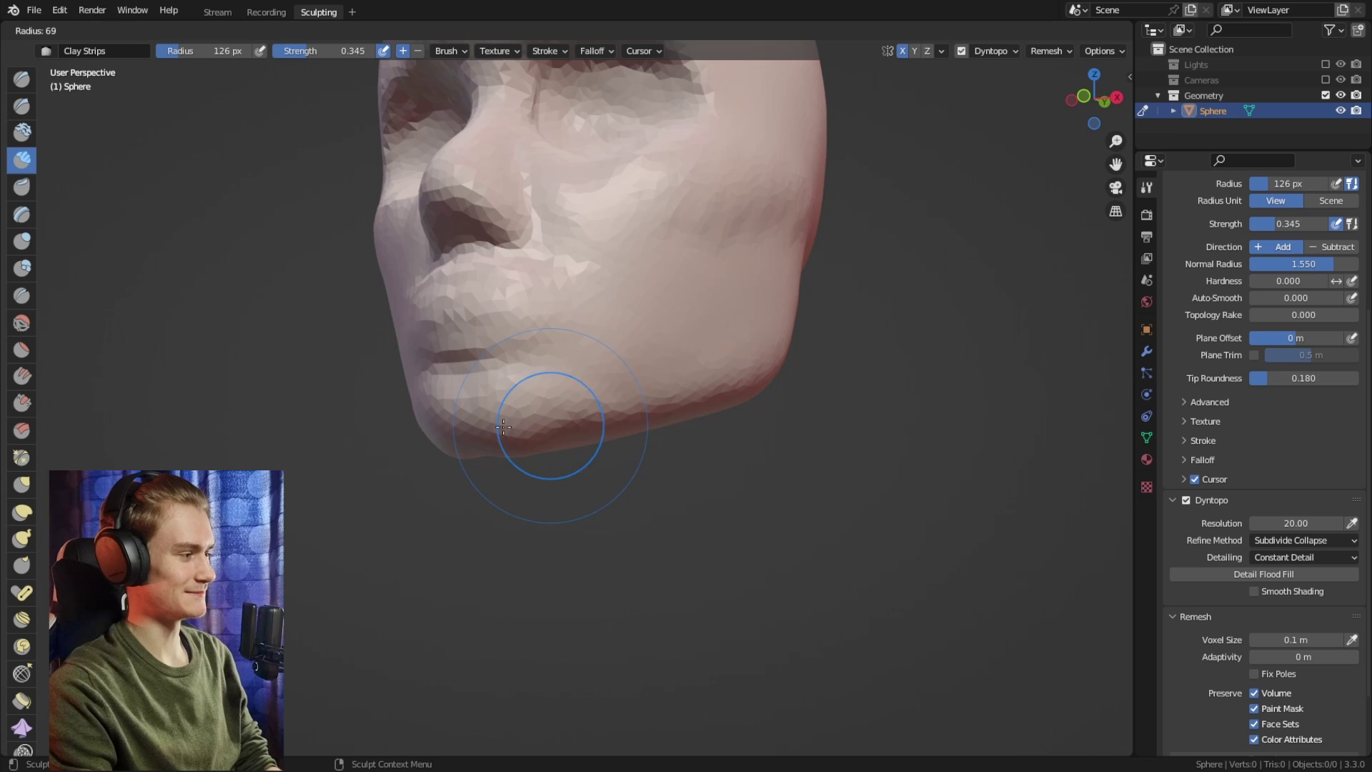
pyautogui.click(519, 427)
pyautogui.moveTo(519, 427); pyautogui.dragTo(416, 474, button='middle')
pyautogui.click(421, 402)
pyautogui.moveTo(421, 403); pyautogui.dragTo(714, 359, button='middle')
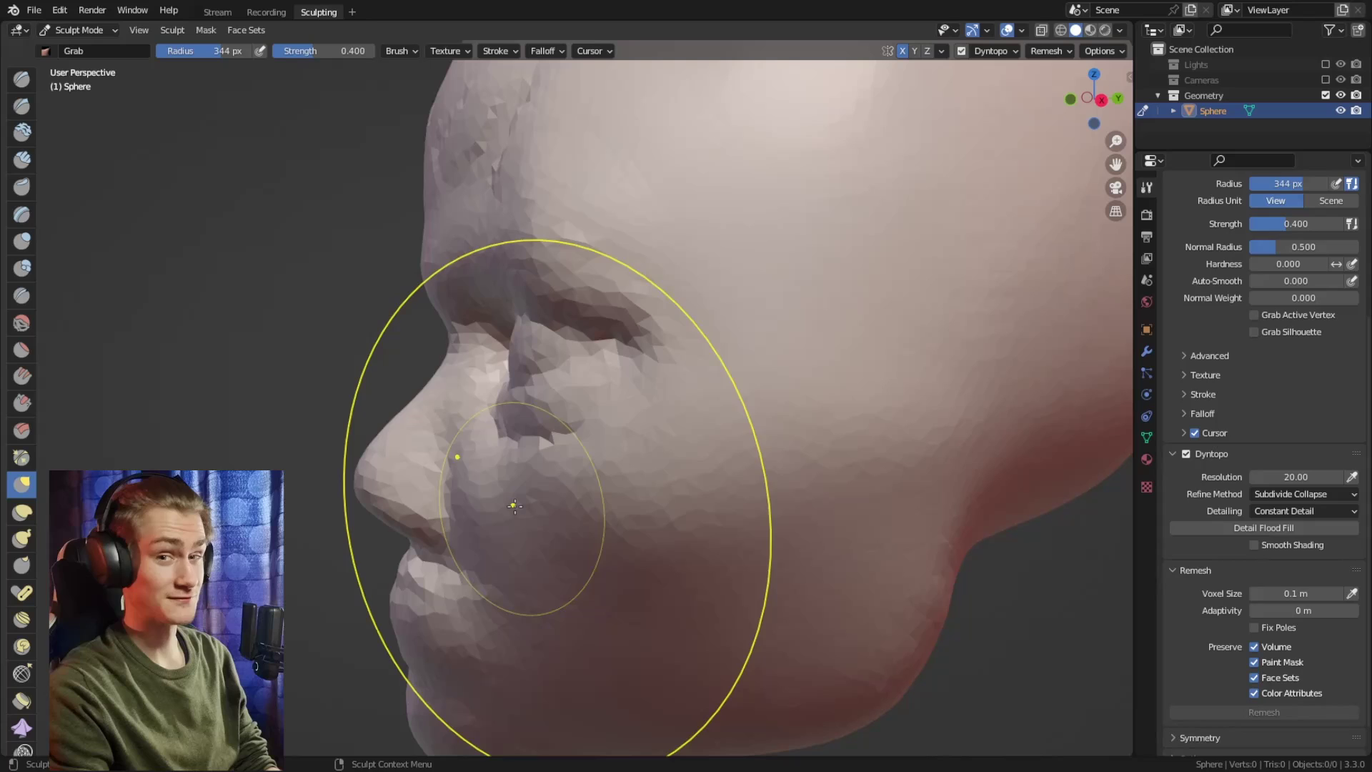
pyautogui.press('f')
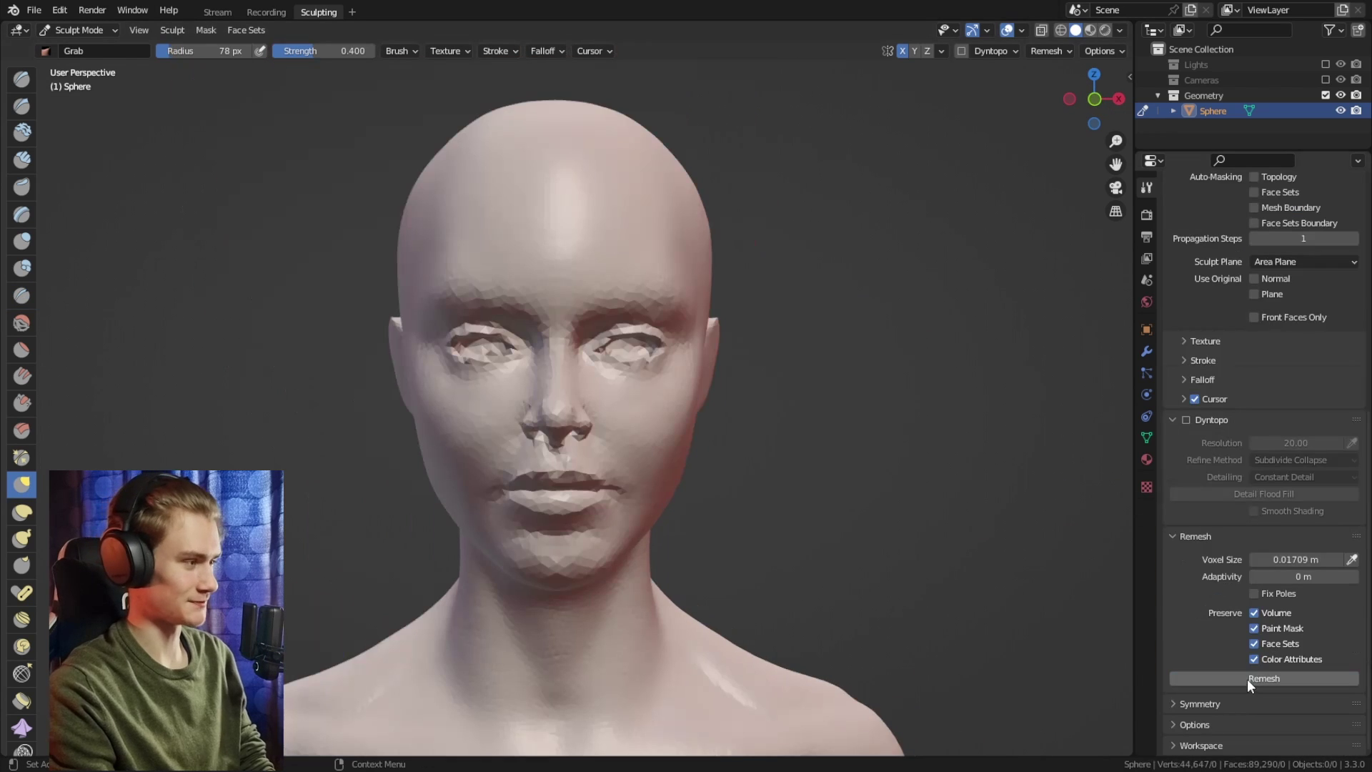
# Bring the clean base head mesh in beside the sculpted bust
pyautogui.click(1246, 678)
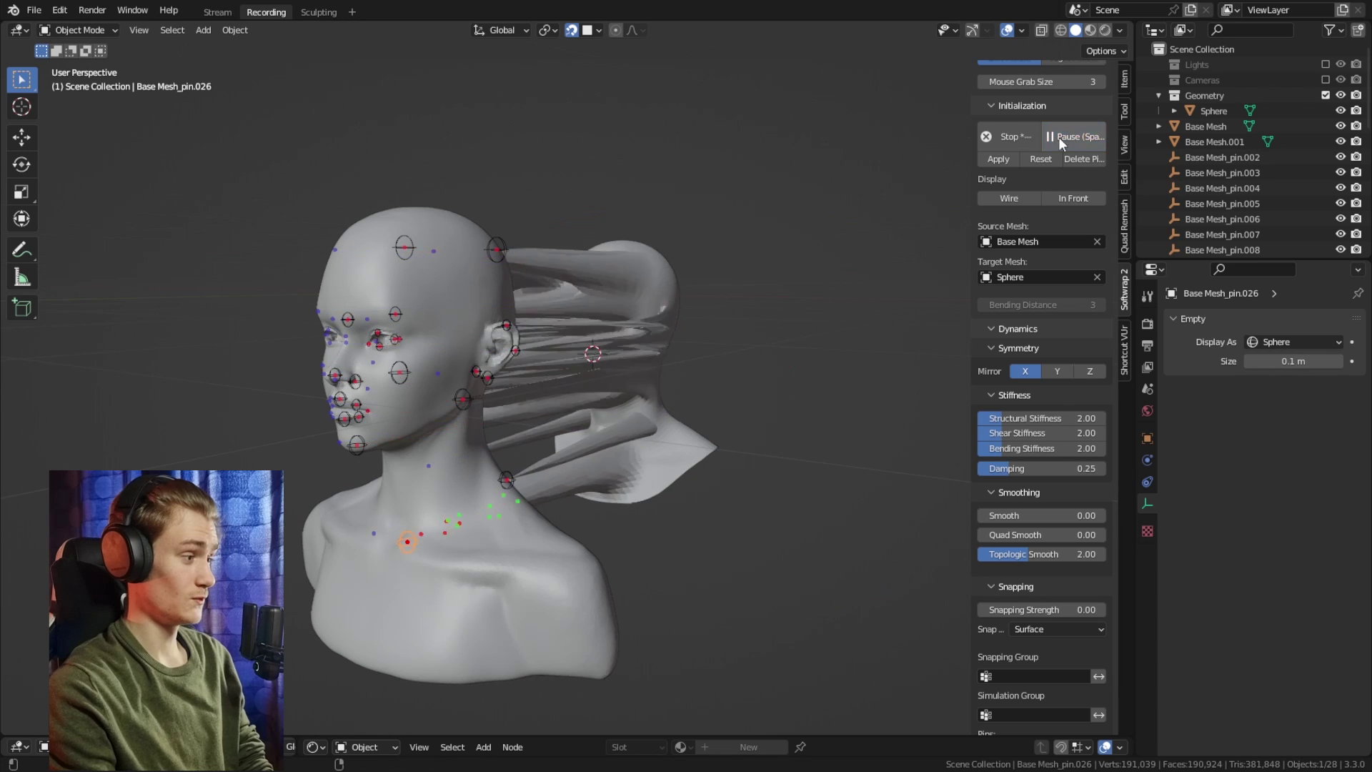
# Move the sculpted head along Y and merge the selected mouth vertices at their center
pyautogui.scroll(-3, 999, 471)
pyautogui.scroll(3, 1000, 473)
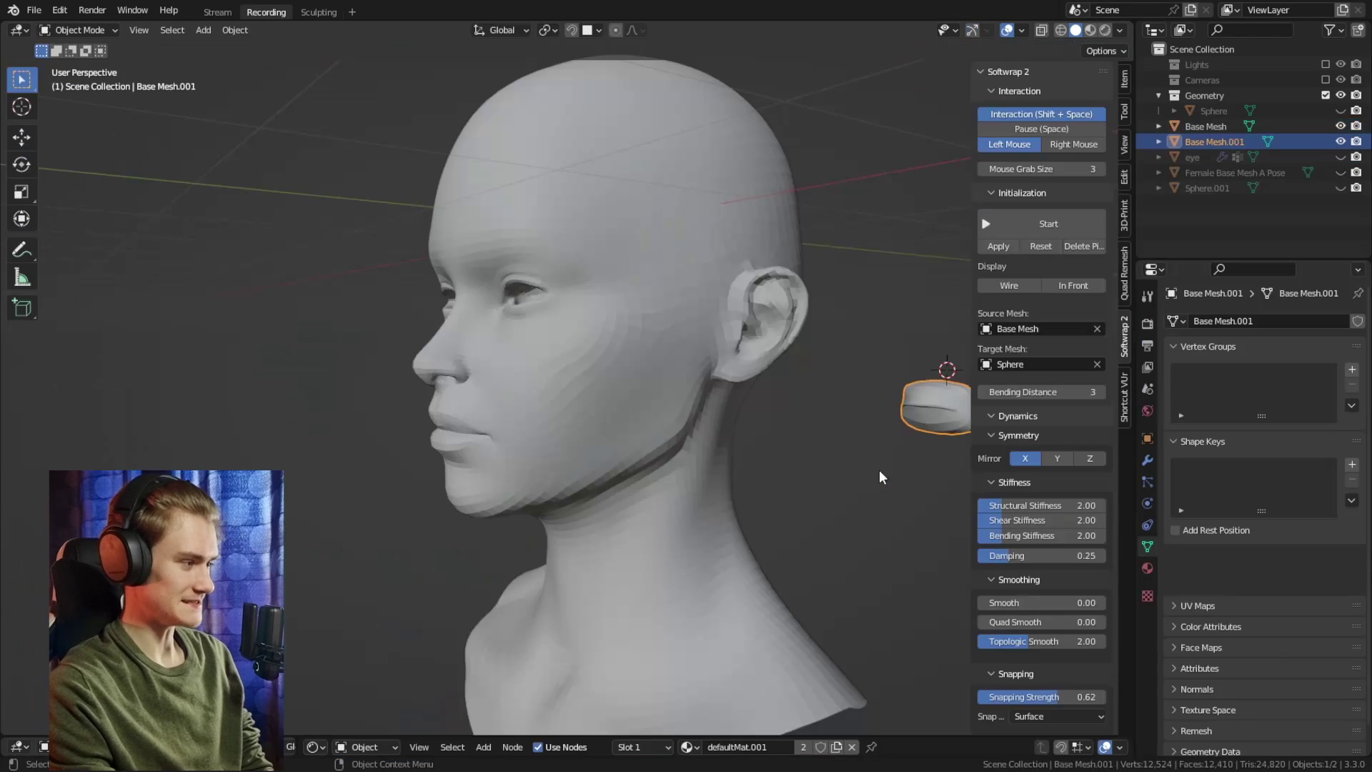
pyautogui.press('g')
pyautogui.press('y')
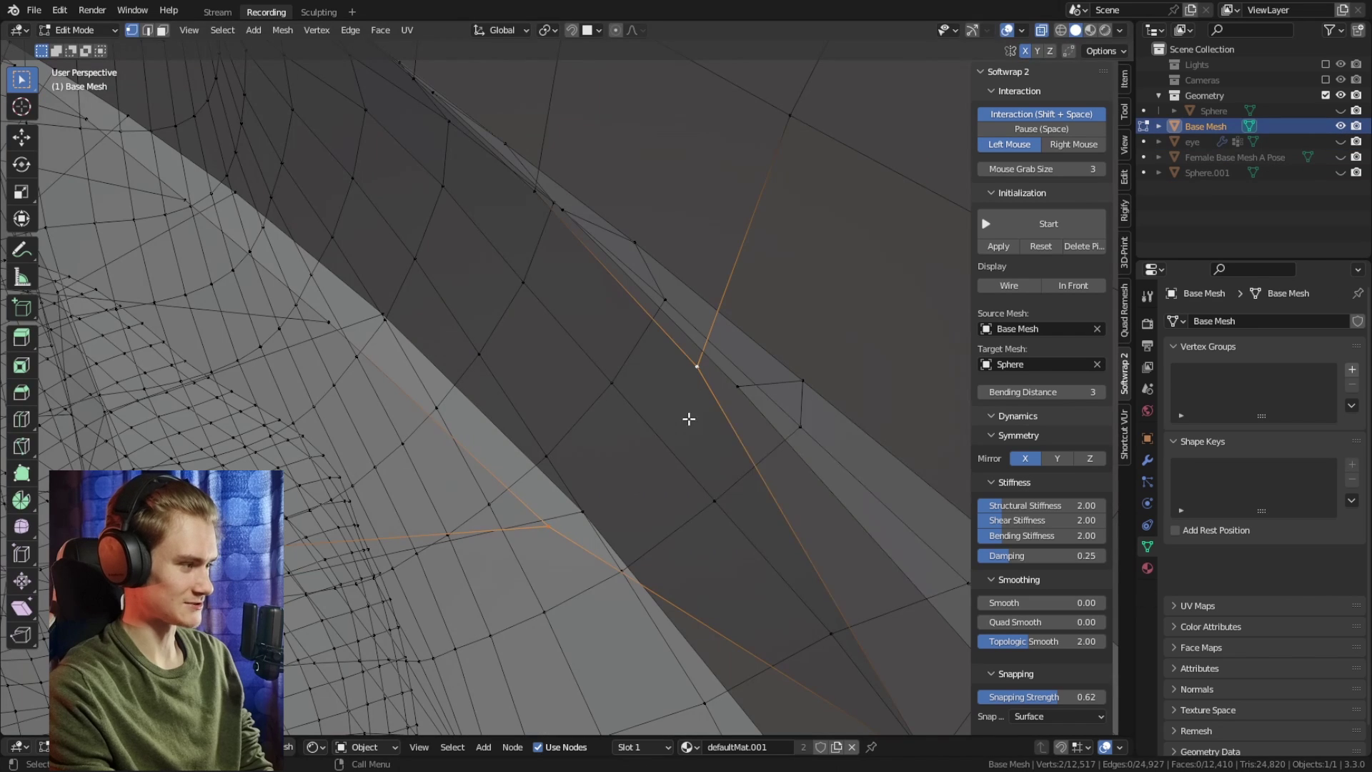
pyautogui.press('F3')
pyautogui.press('Return')
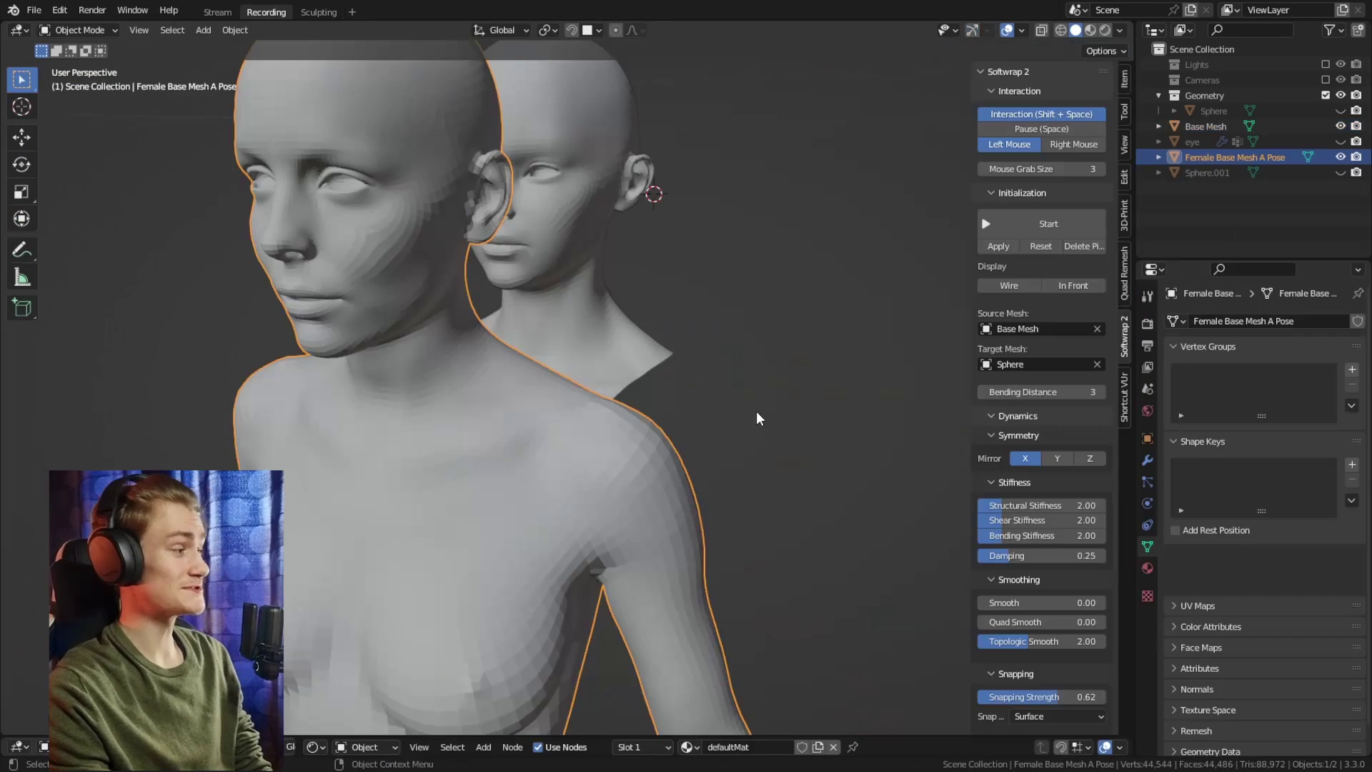
# Move the female body along Y, delete its head, and bridge its neckline to the Base Mesh head
pyautogui.press('g')
pyautogui.press('y')
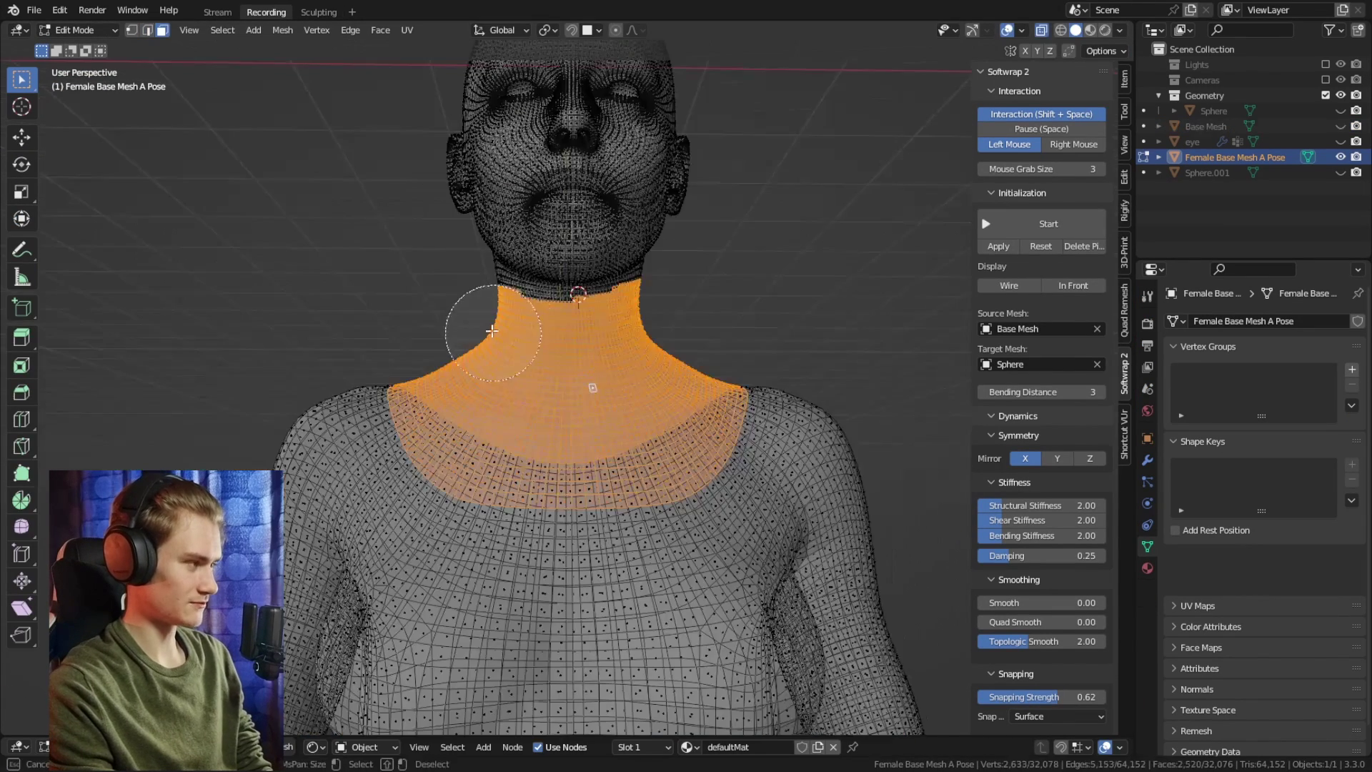
pyautogui.moveTo(465, 315); pyautogui.dragTo(654, 225)
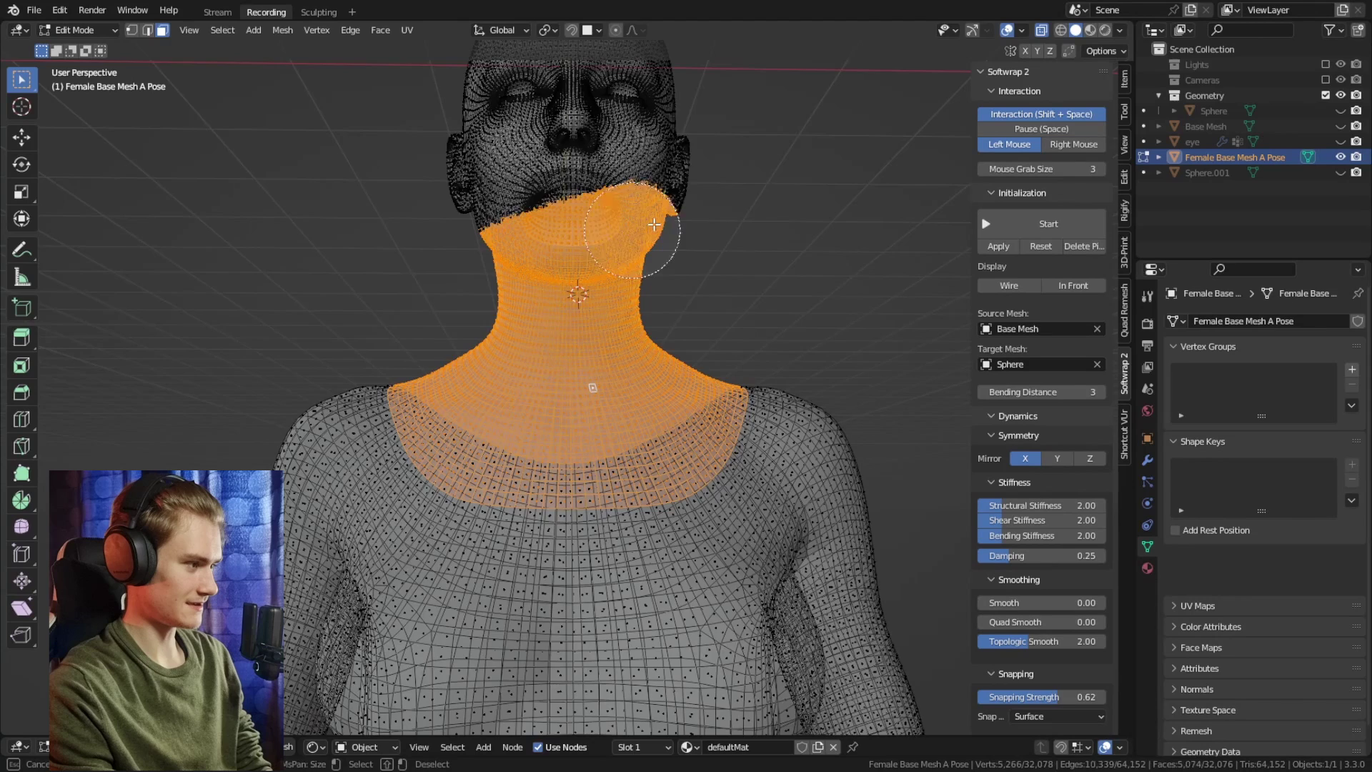
pyautogui.press('x')
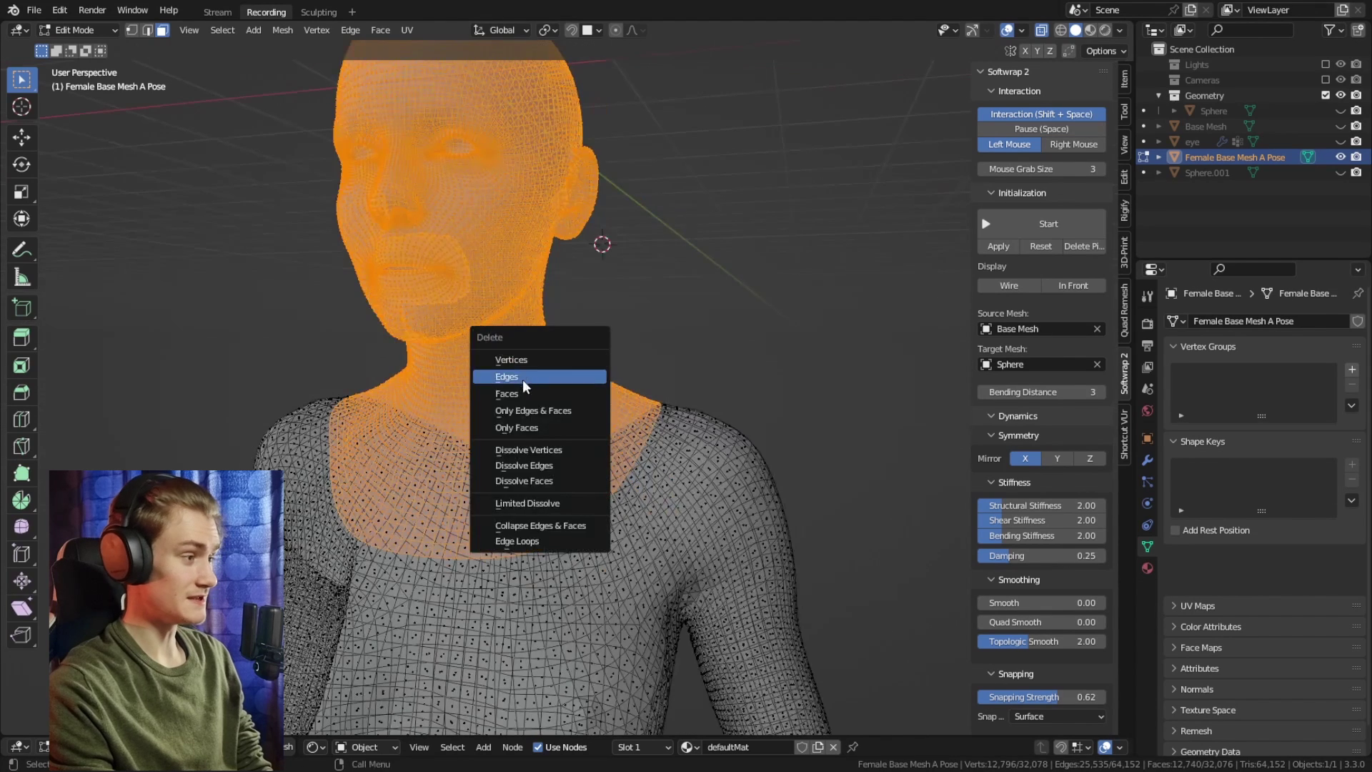
pyautogui.click(525, 376)
pyautogui.press('Tab')
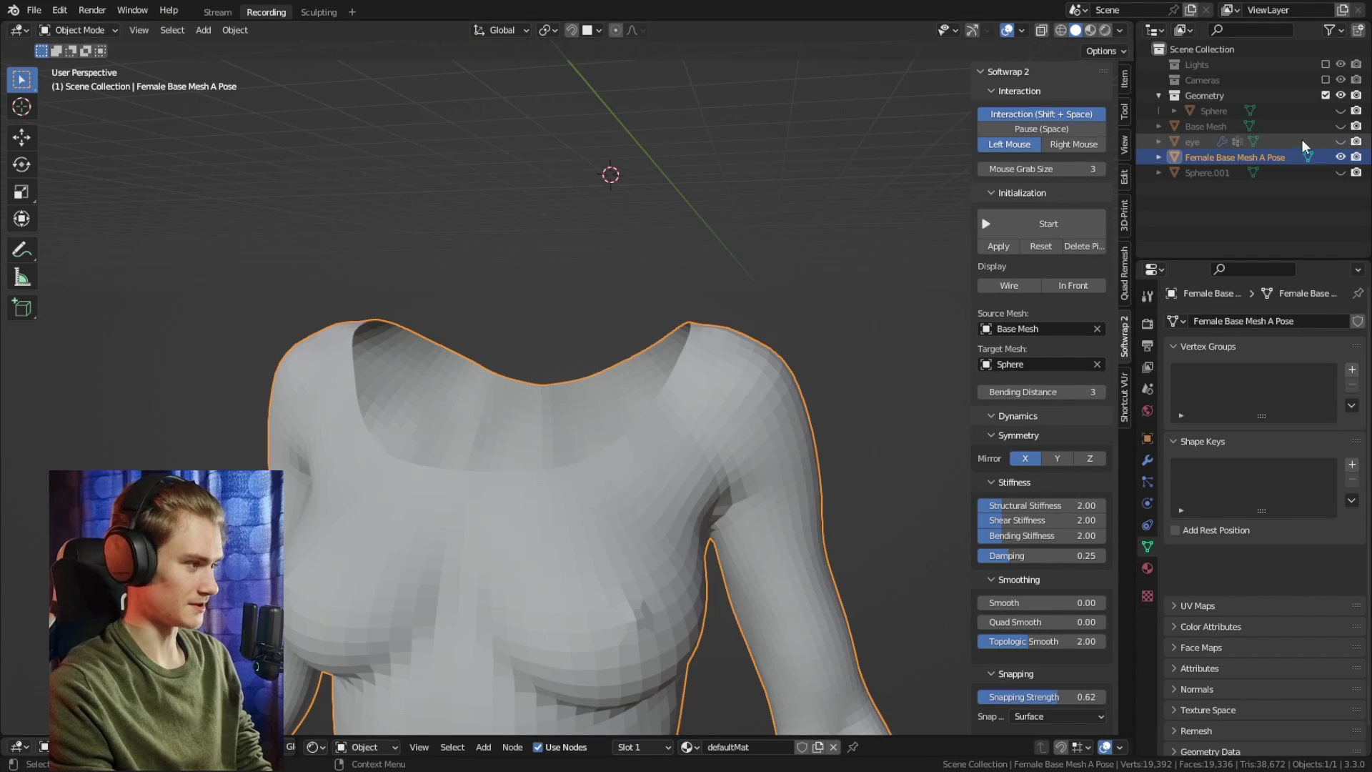
pyautogui.click(1341, 126)
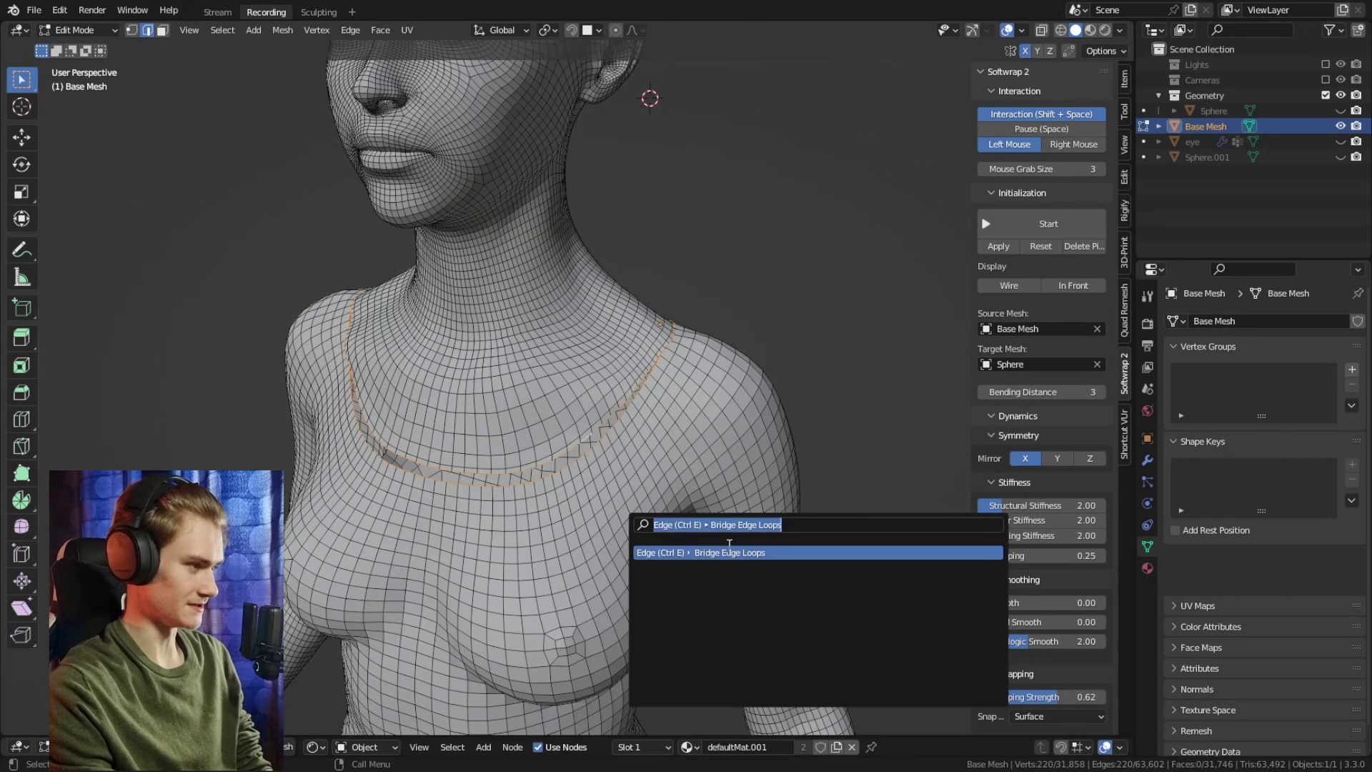
pyautogui.press('Return')
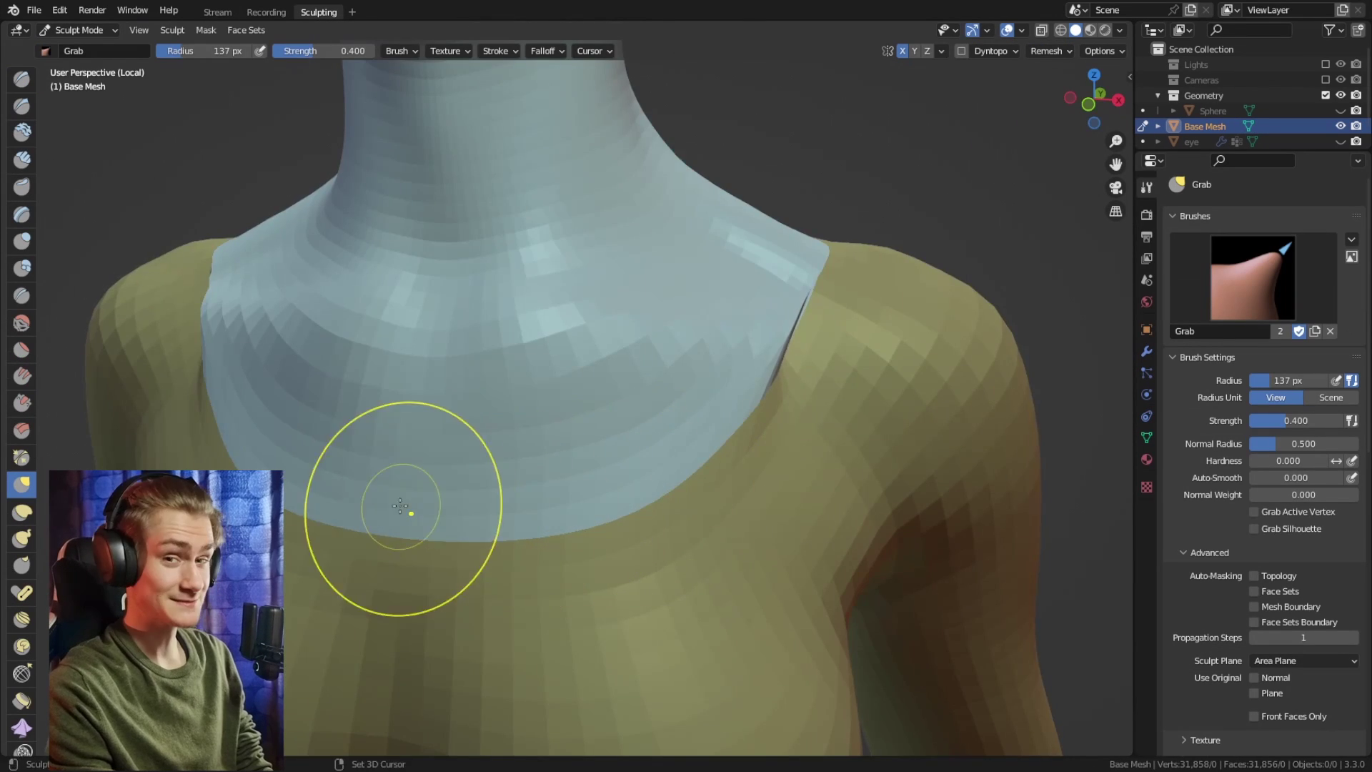
# Reshape the neckline with the Grab brush and increase the cube's array count
pyautogui.press('f')
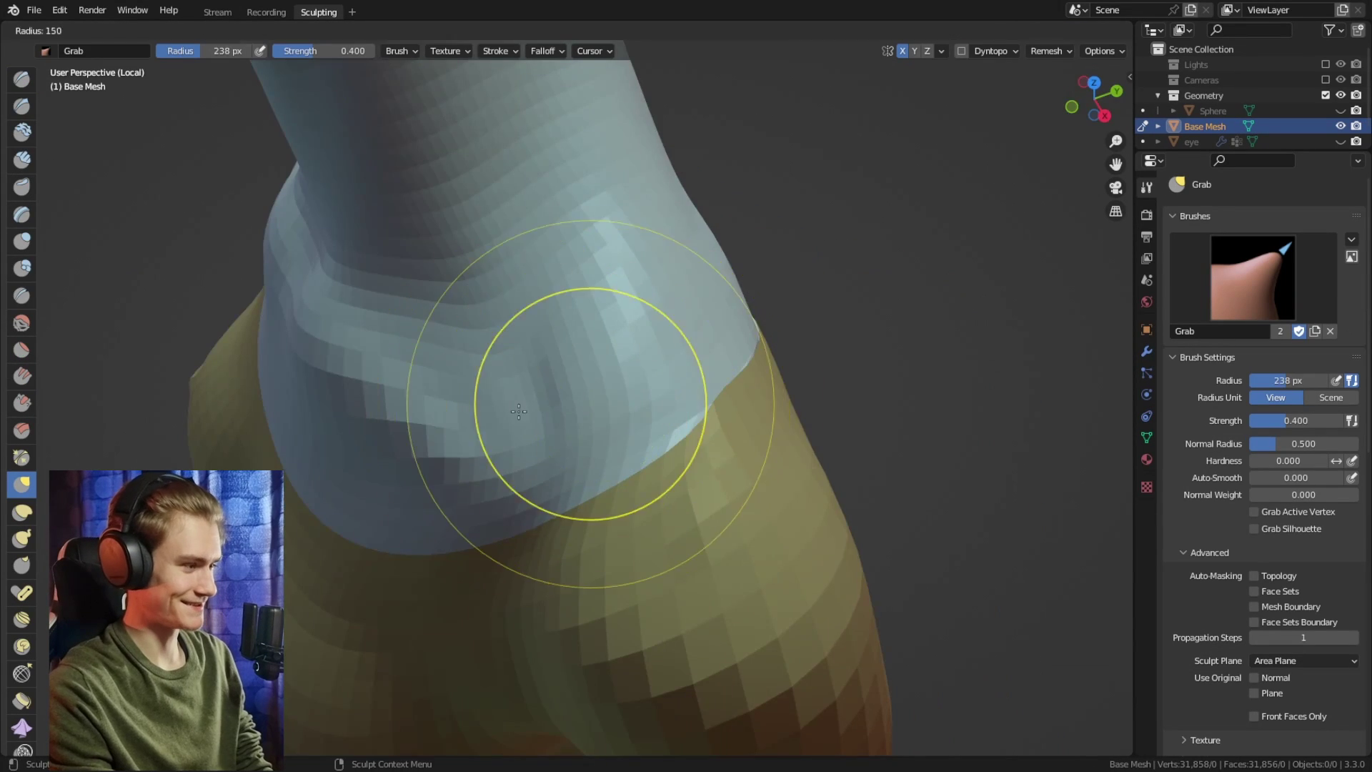
pyautogui.scroll(-5, 519, 411)
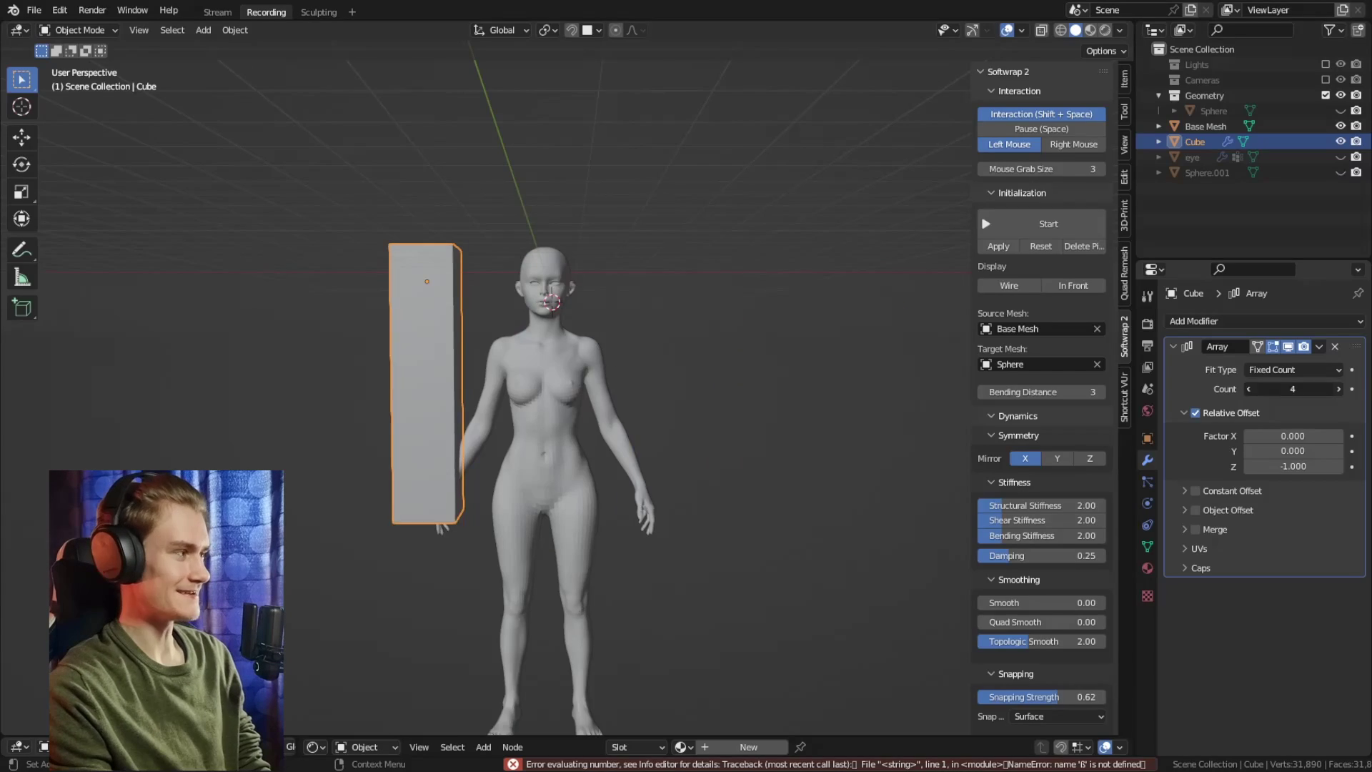
pyautogui.click(1338, 389)
pyautogui.scroll(-2, 605, 551)
pyautogui.scroll(2, 590, 475)
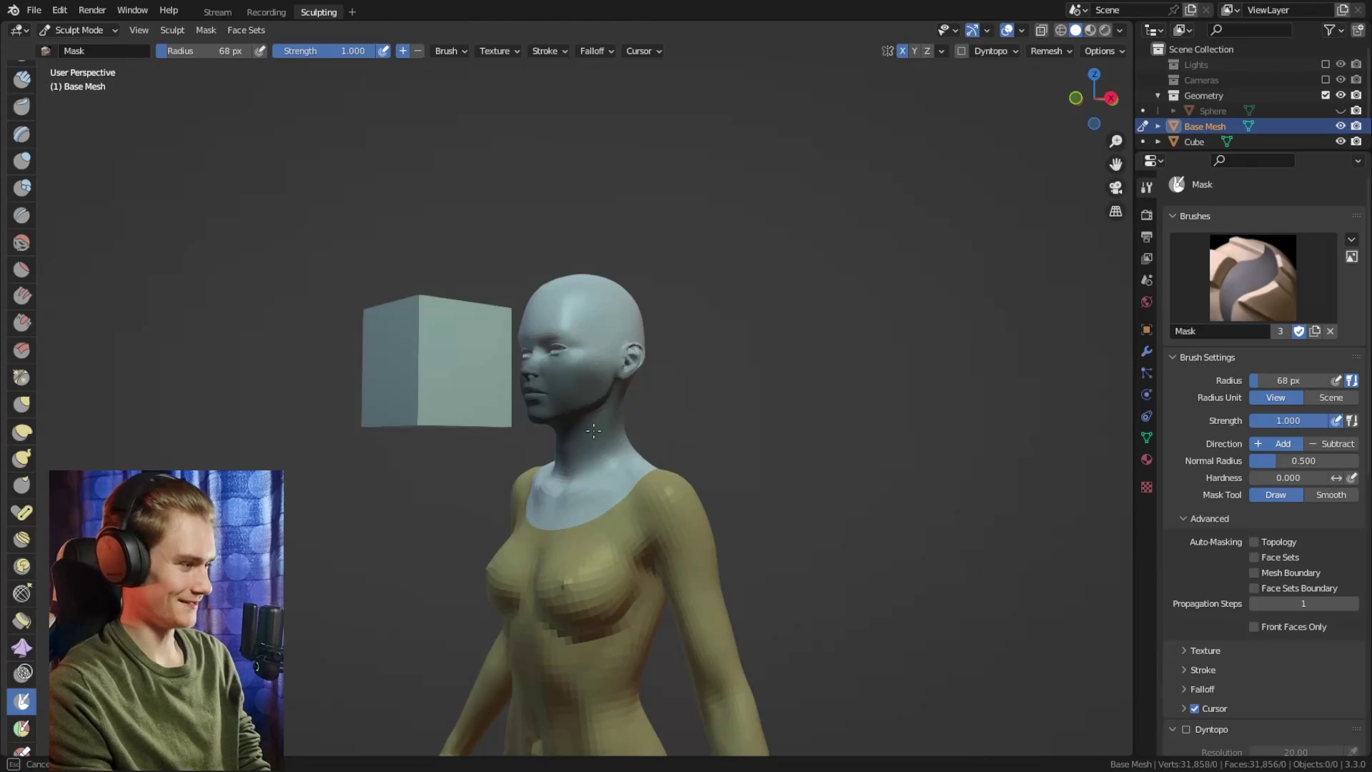
# Route the displacement color through a Bump node into the Principled shader's Normal input
pyautogui.moveTo(604, 295); pyautogui.dragTo(613, 331, button='middle')
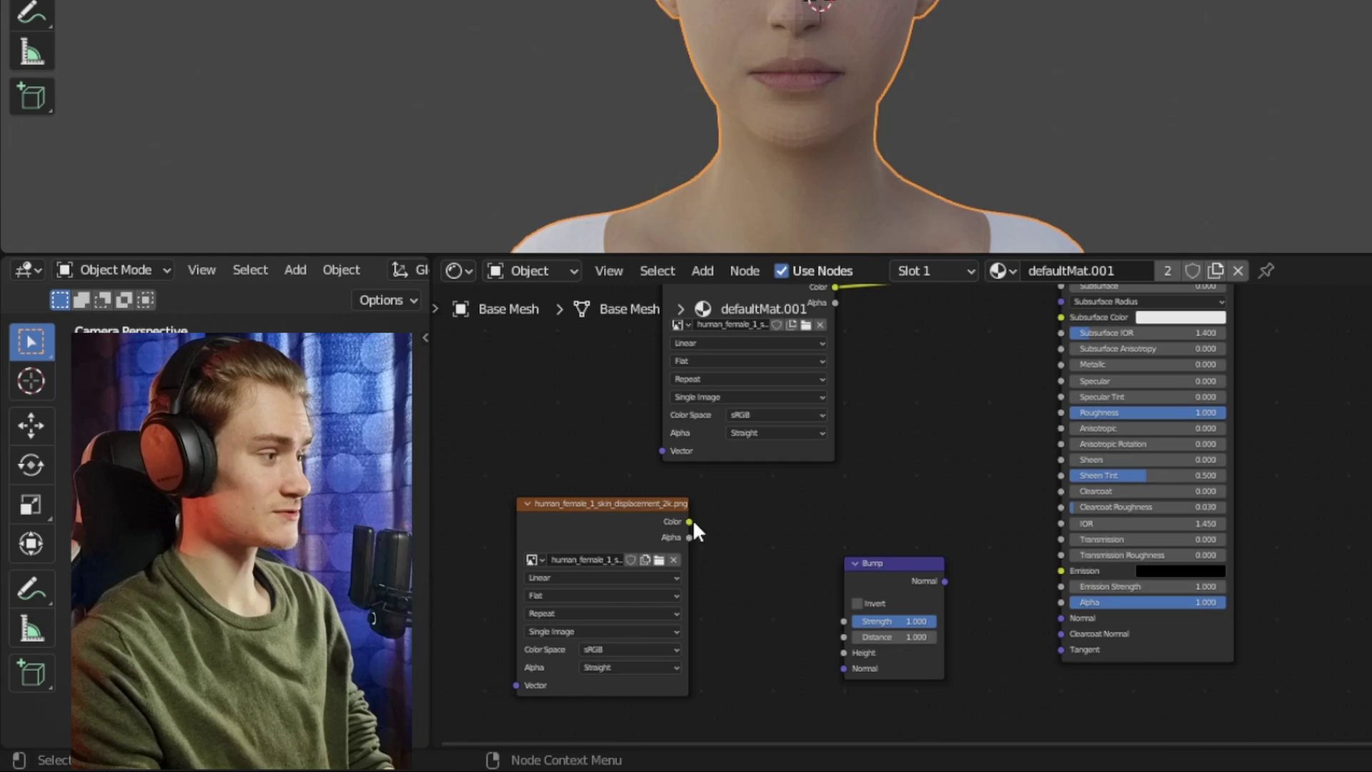
pyautogui.moveTo(474, 599); pyautogui.dragTo(581, 689)
pyautogui.moveTo(969, 577); pyautogui.dragTo(1095, 611)
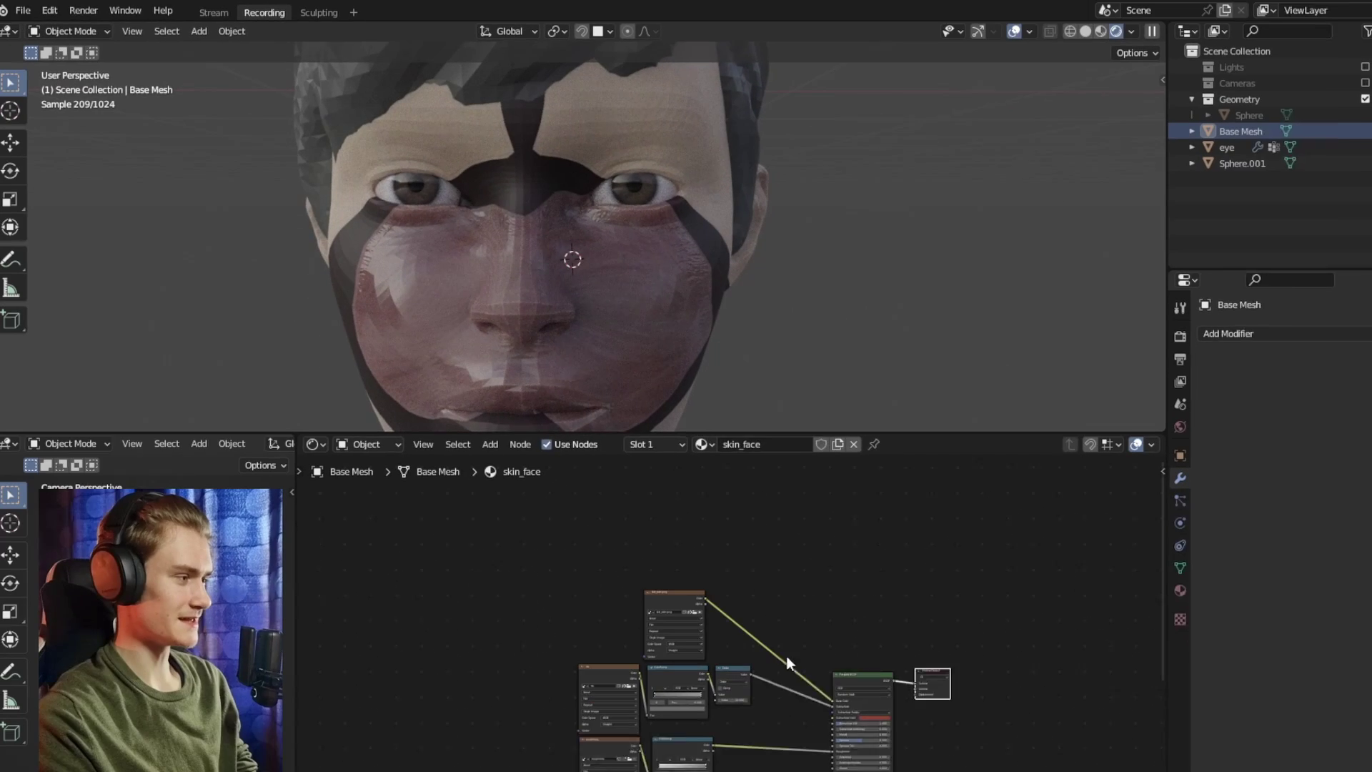
# Vertex-paint the lip area white, then frame both eyes for painting
pyautogui.moveTo(659, 283); pyautogui.dragTo(646, 278, button='middle')
pyautogui.scroll(3, 711, 593)
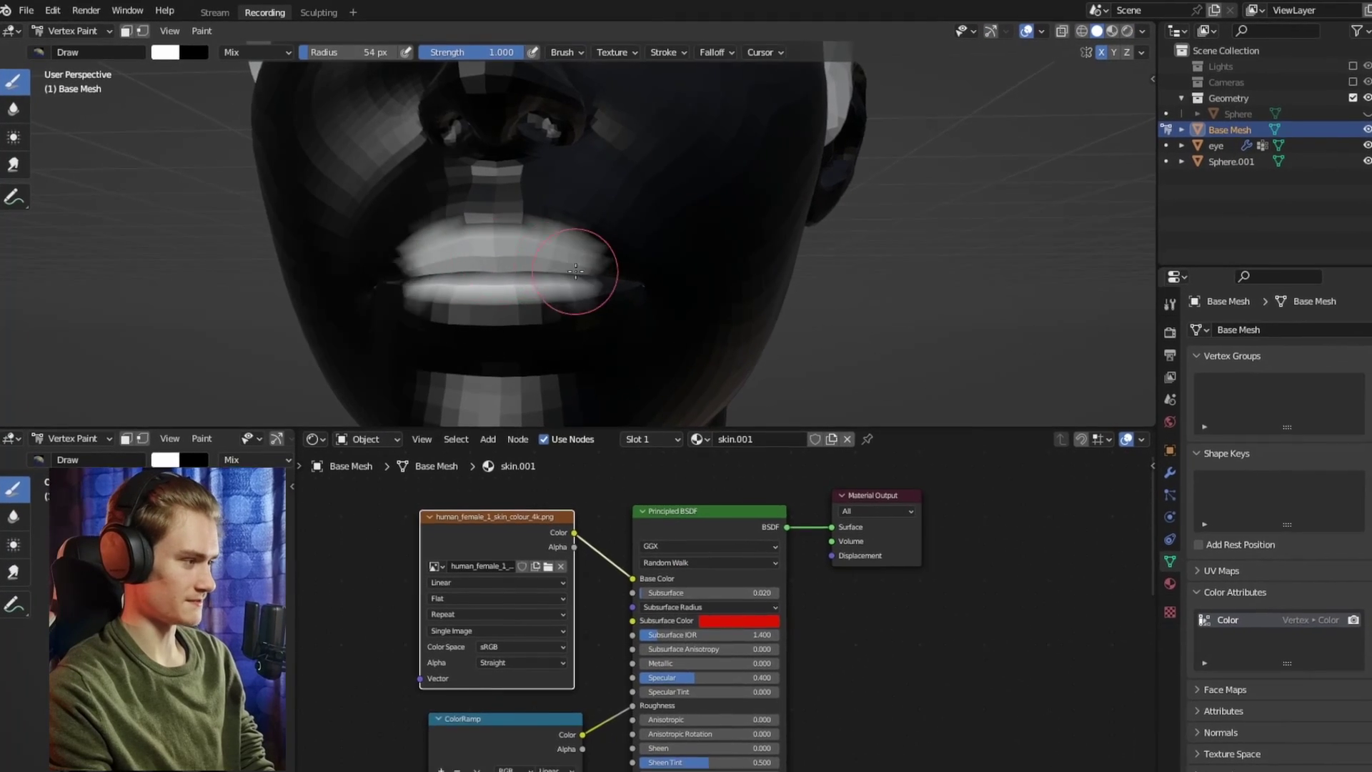
pyautogui.moveTo(576, 270); pyautogui.dragTo(471, 306, button='middle')
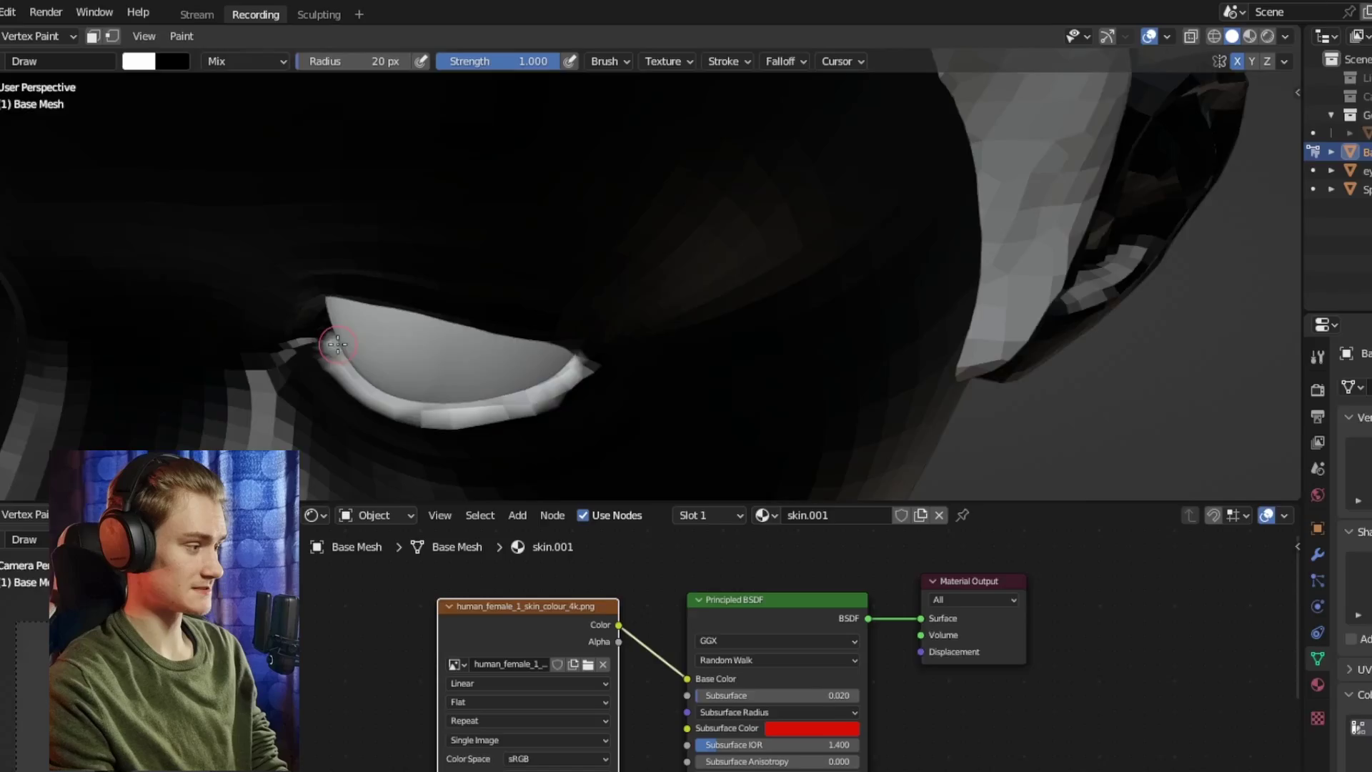
pyautogui.moveTo(337, 344); pyautogui.dragTo(672, 335, button='middle')
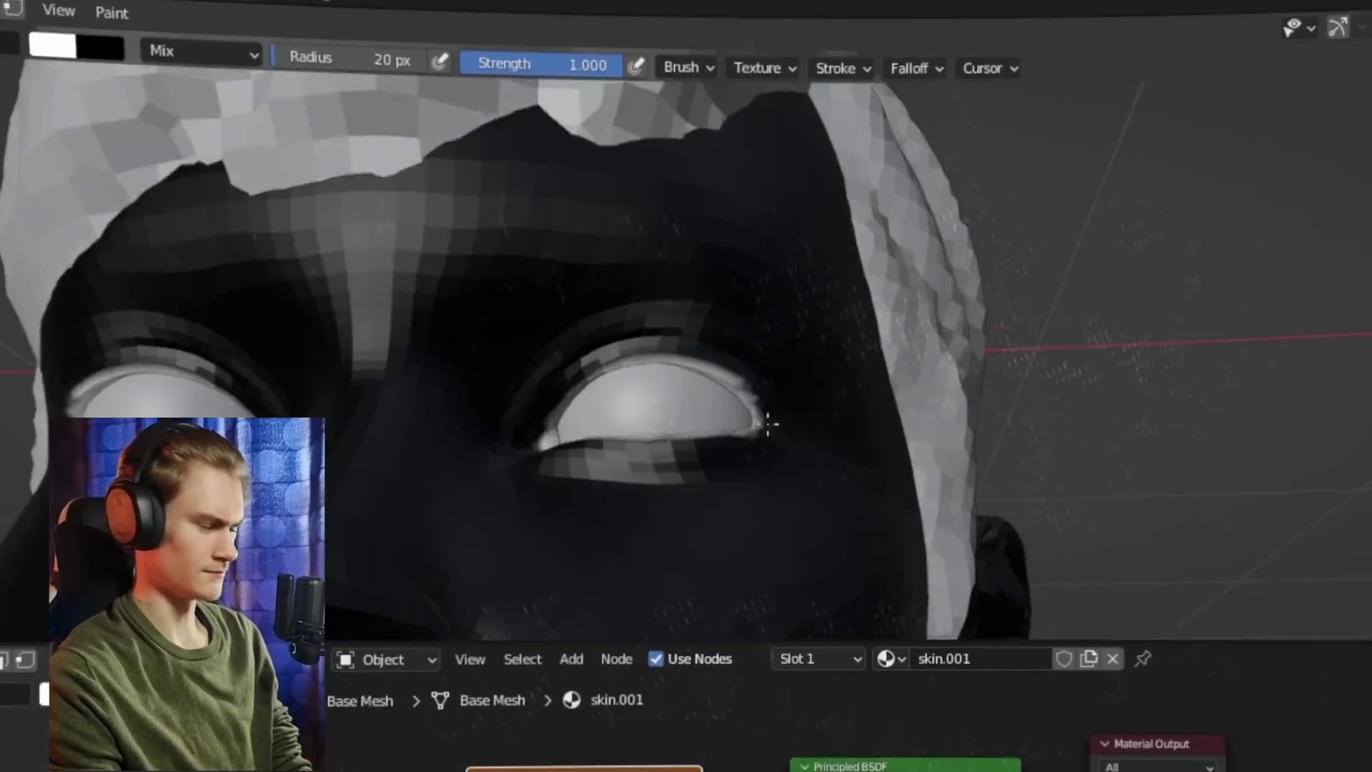
pyautogui.scroll(-5, 768, 424)
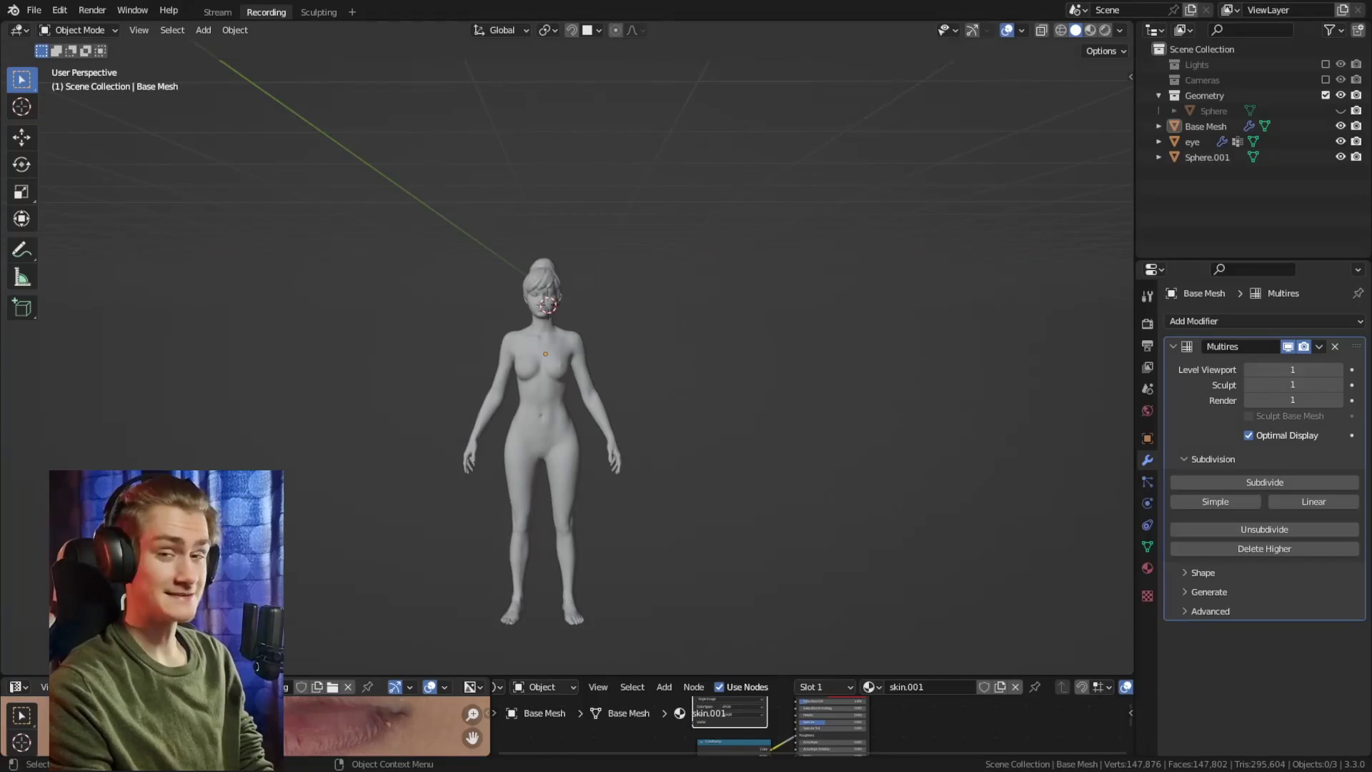
# Add a human metarig, scale it to the body, delete its face bones, and fit the bones
pyautogui.hotkey('shift', 'a')
pyautogui.click(743, 426)
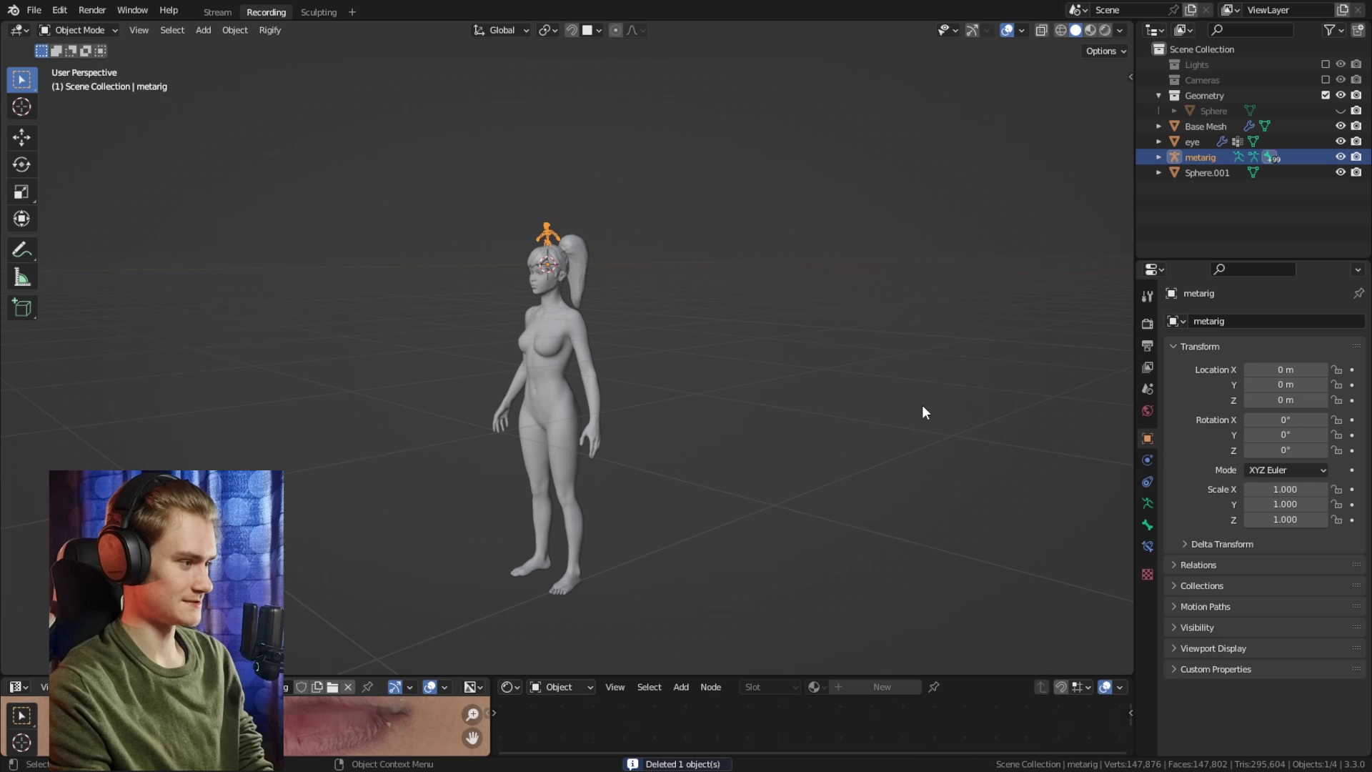
pyautogui.press('s')
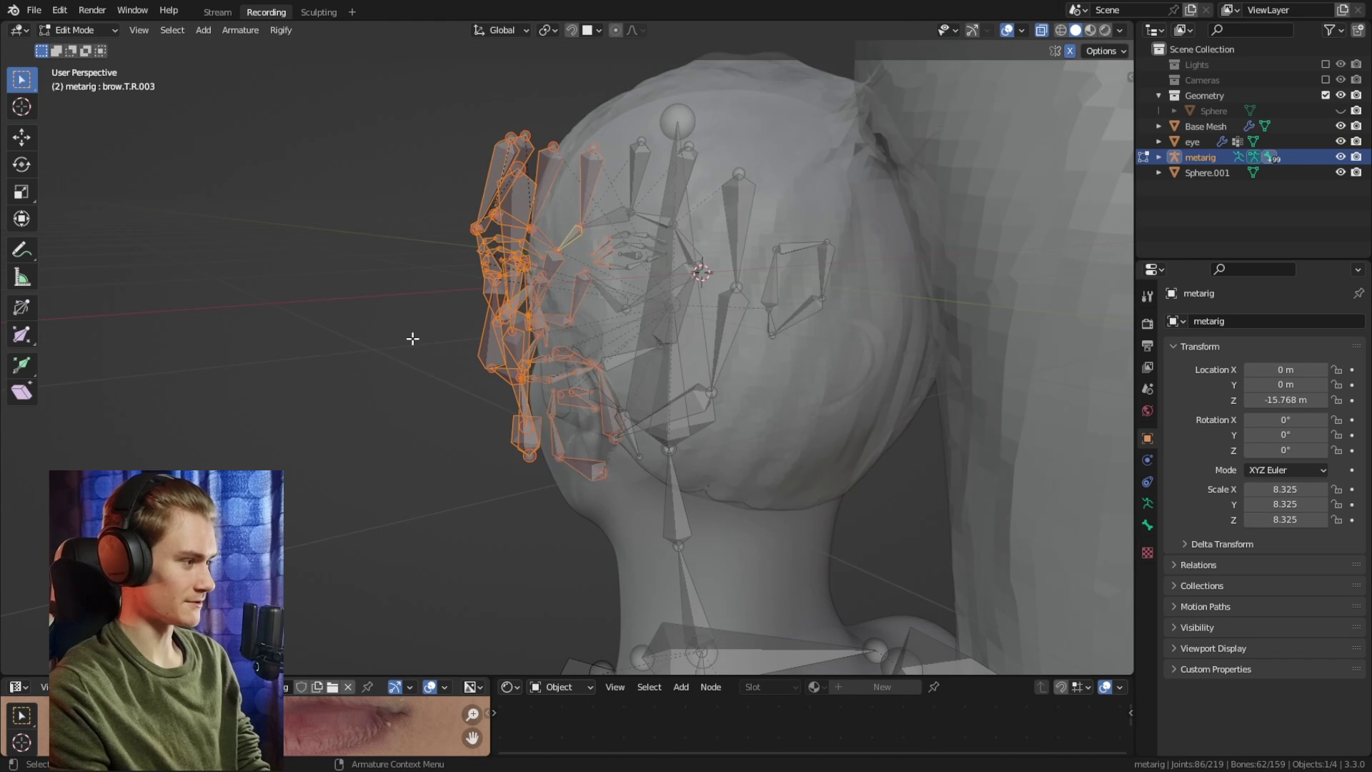
pyautogui.click(400, 339)
pyautogui.press('KP_1')
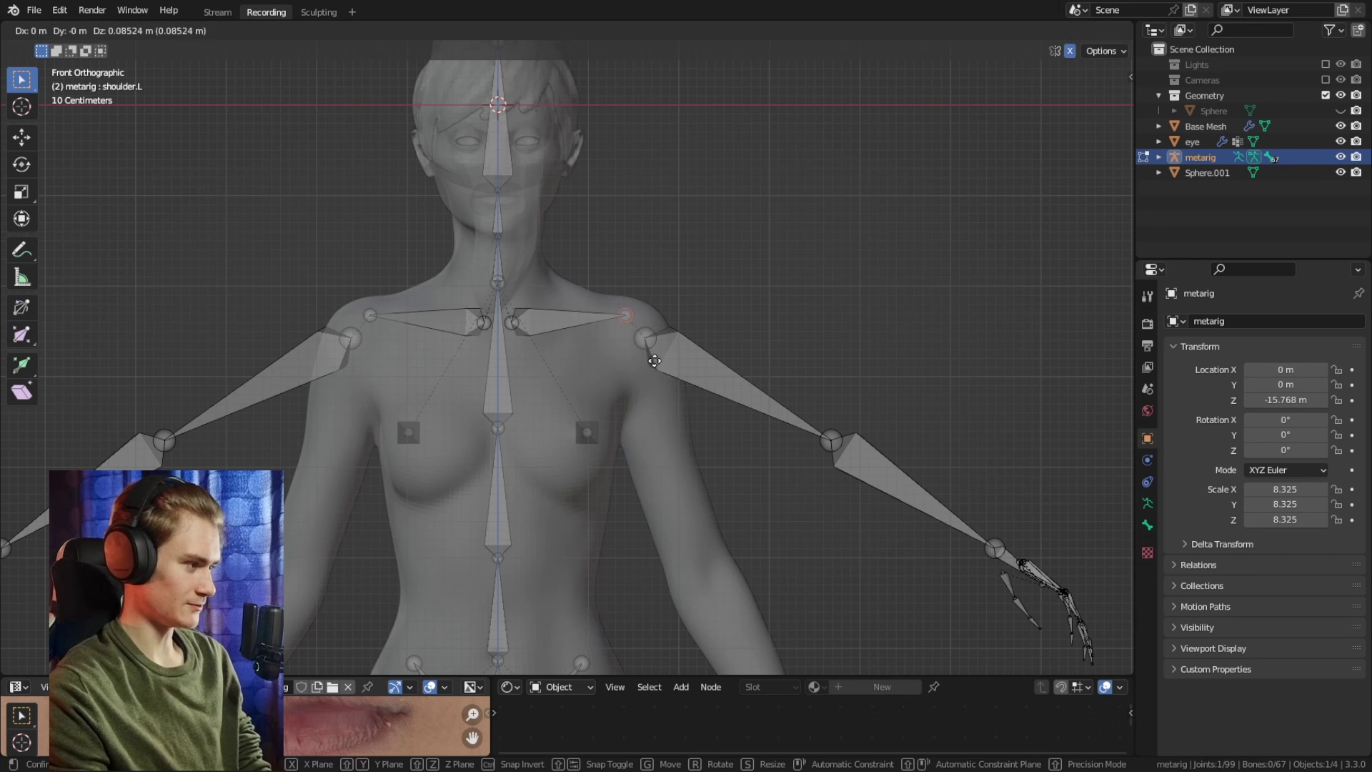
pyautogui.press('KP_Decimal')
pyautogui.press('g')
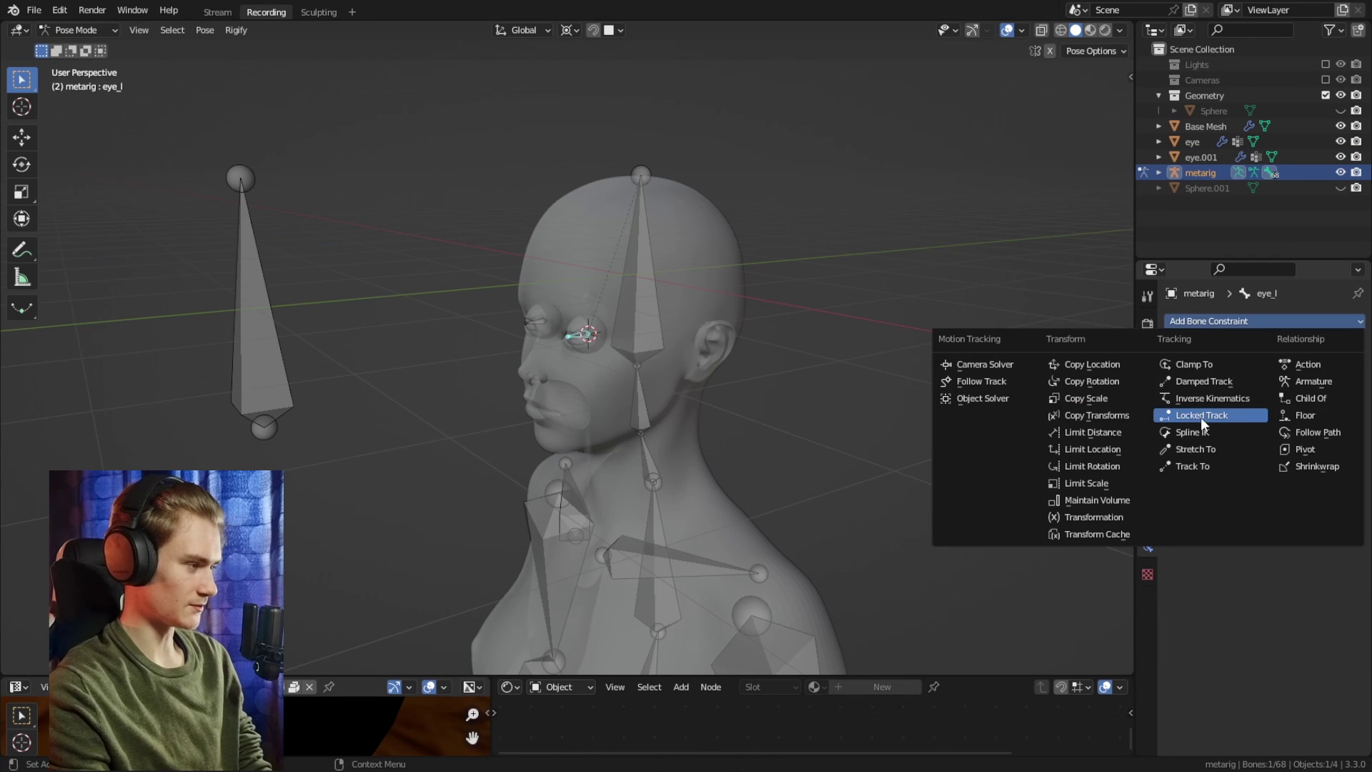
# Make the eye bones track eye_focus and move eye_focus in front of the face
pyautogui.click(1201, 417)
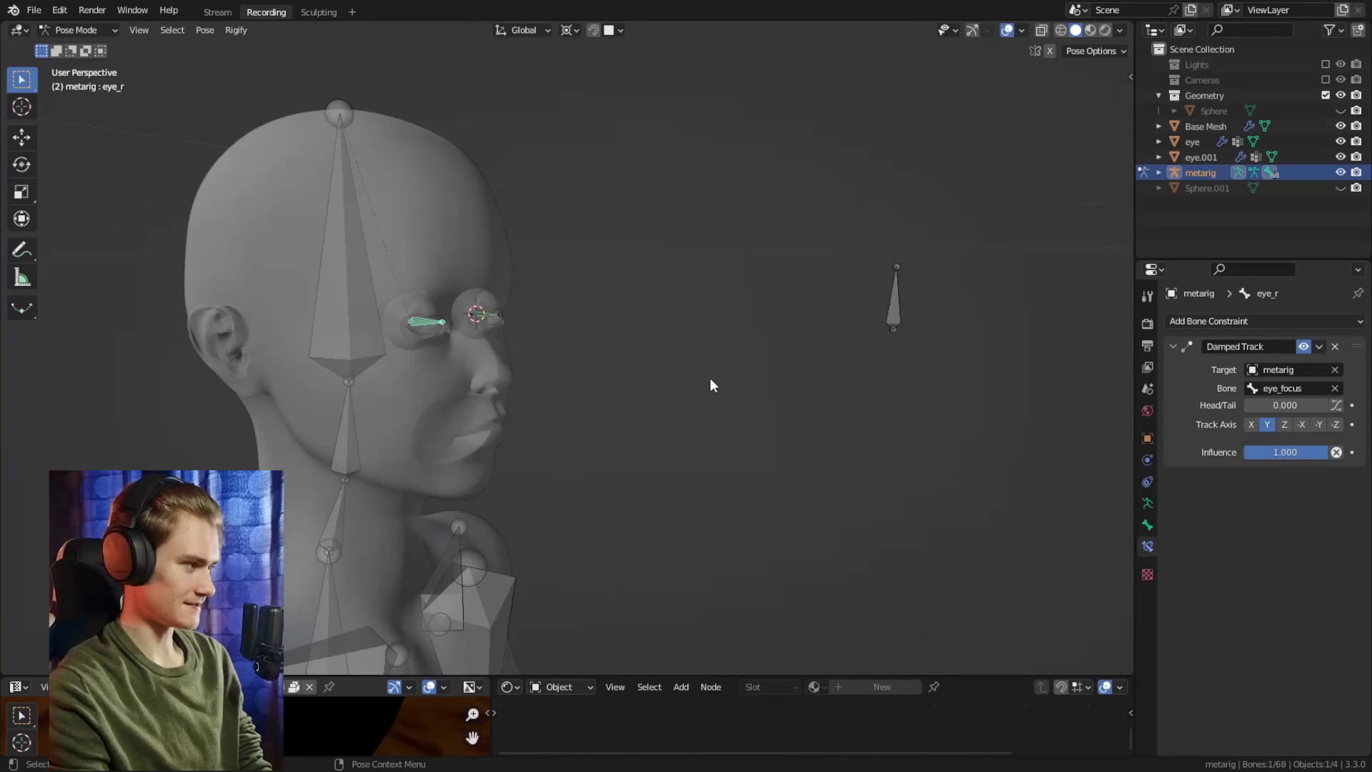
pyautogui.moveTo(710, 385); pyautogui.dragTo(779, 321, button='middle')
pyautogui.click(781, 322)
pyautogui.press('g')
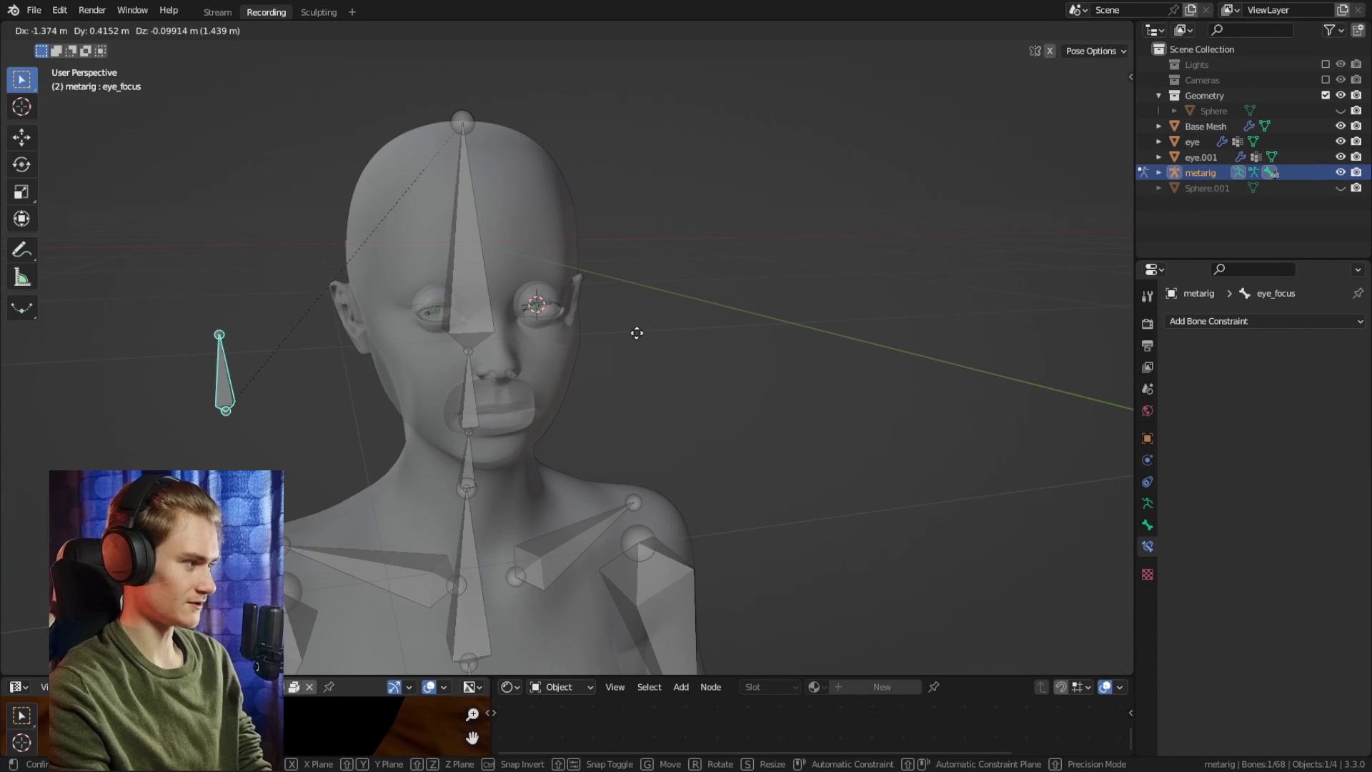
pyautogui.click(868, 390)
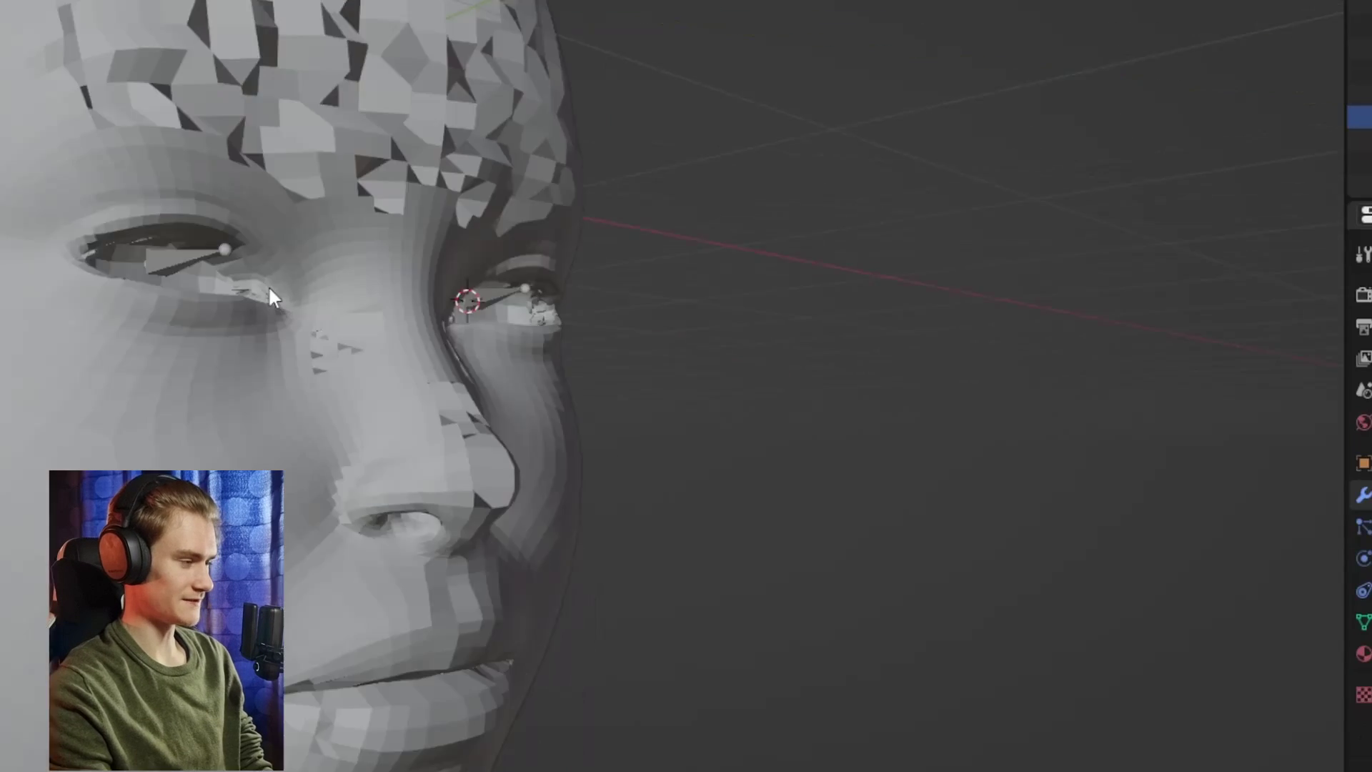
pyautogui.scroll(-3, 458, 386)
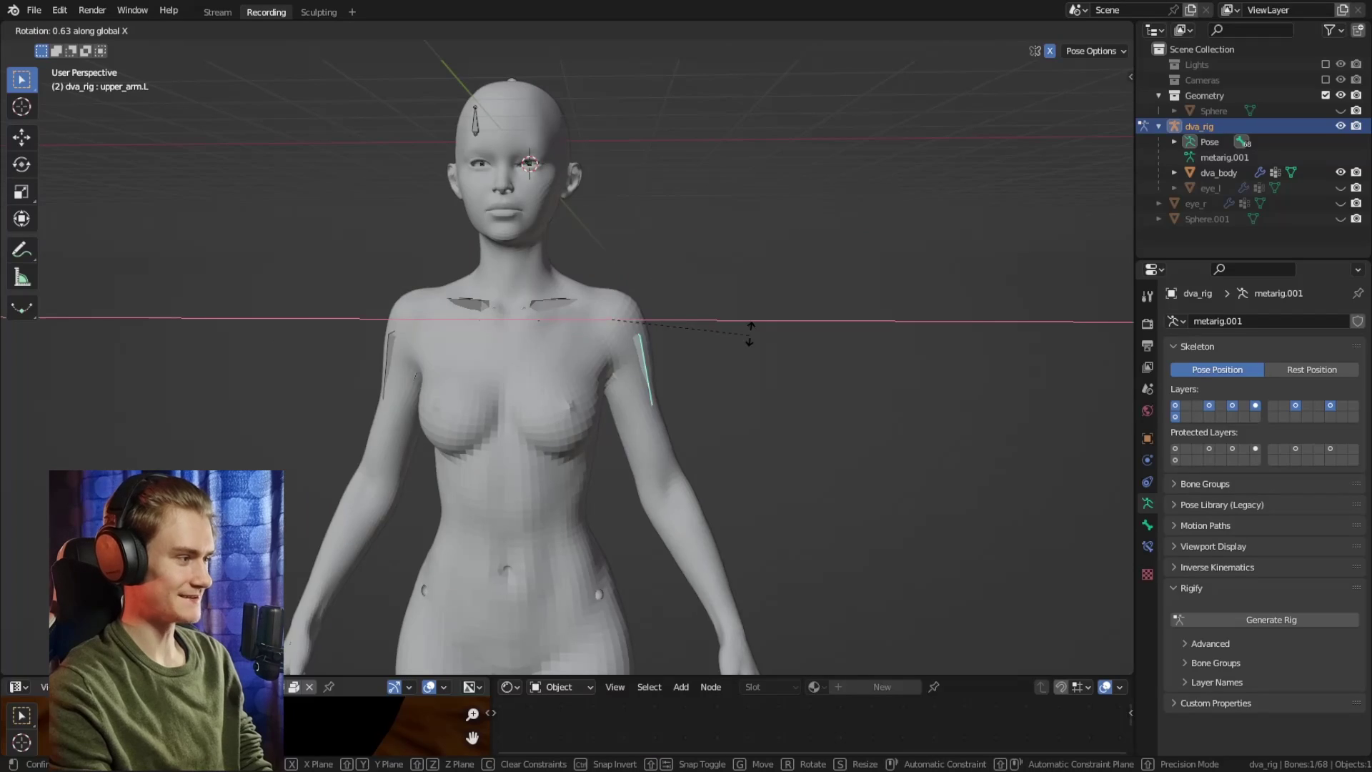
# Rotate the left upper arm to test the rig and paint the cheek weights down
pyautogui.press('r')
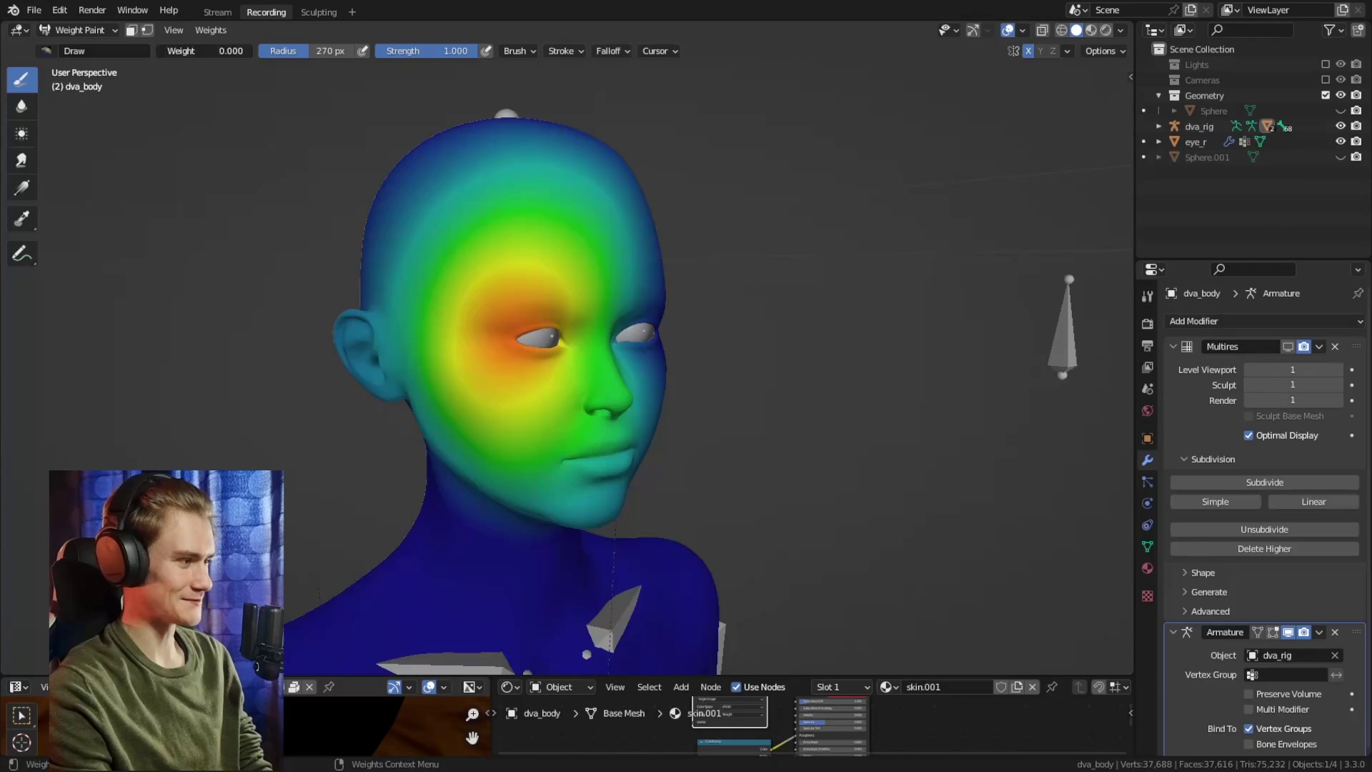
pyautogui.moveTo(493, 308)
pyautogui.mouseDown()
pyautogui.moveTo(551, 252)
pyautogui.moveTo(550, 498)
pyautogui.moveTo(586, 429)
pyautogui.mouseUp()
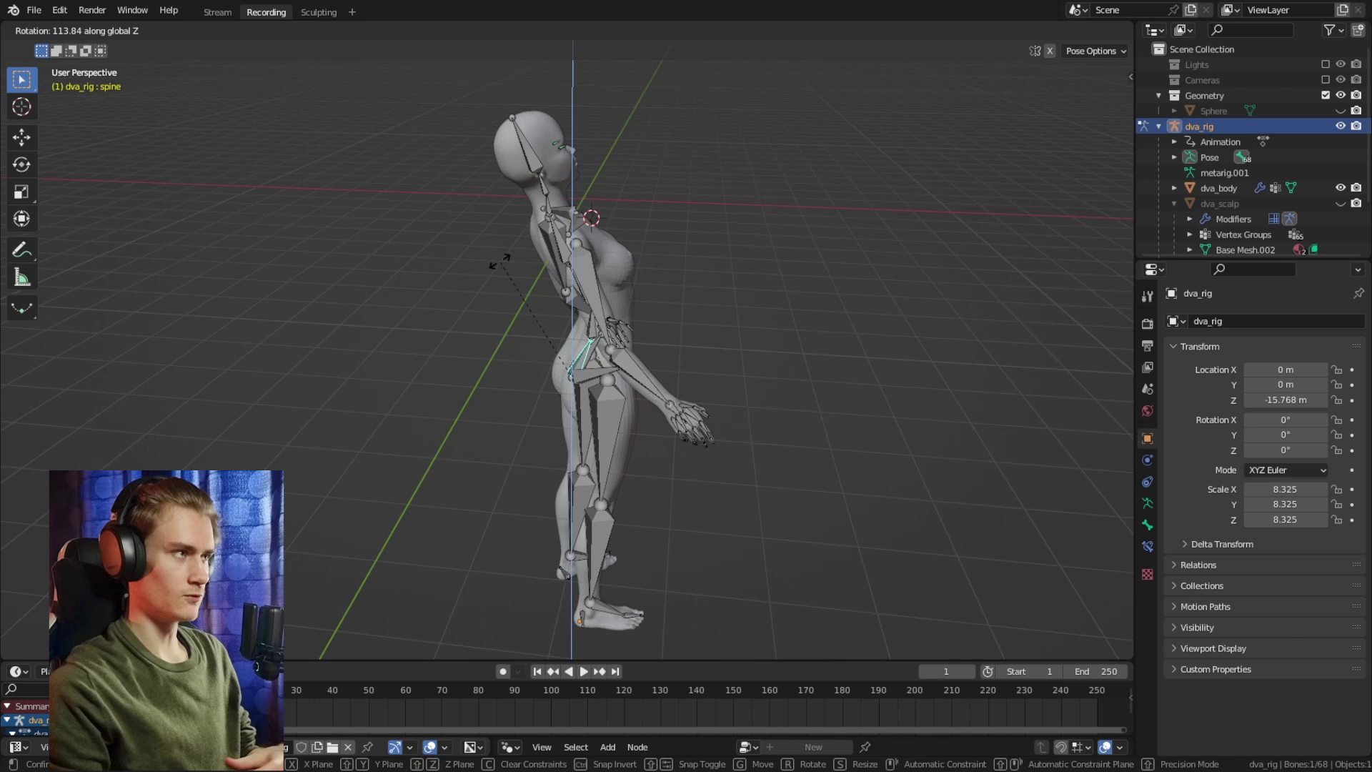
pyautogui.rightClick(499, 261)
pyautogui.moveTo(499, 260); pyautogui.dragTo(436, 257, button='middle')
# Rotate the head bone and bend the right shin back at the knee
pyautogui.click(494, 264)
pyautogui.press('r')
pyautogui.press('r')
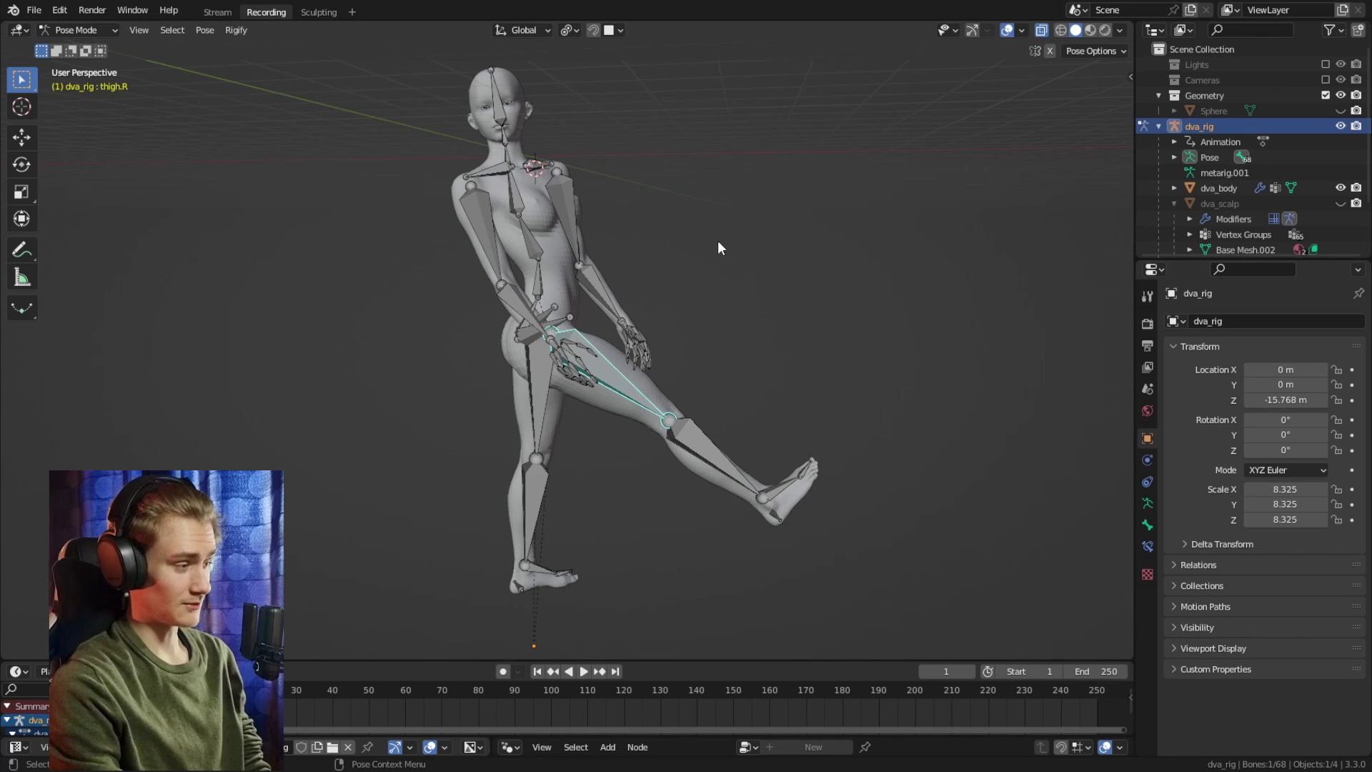
pyautogui.click(714, 457)
pyautogui.press('r')
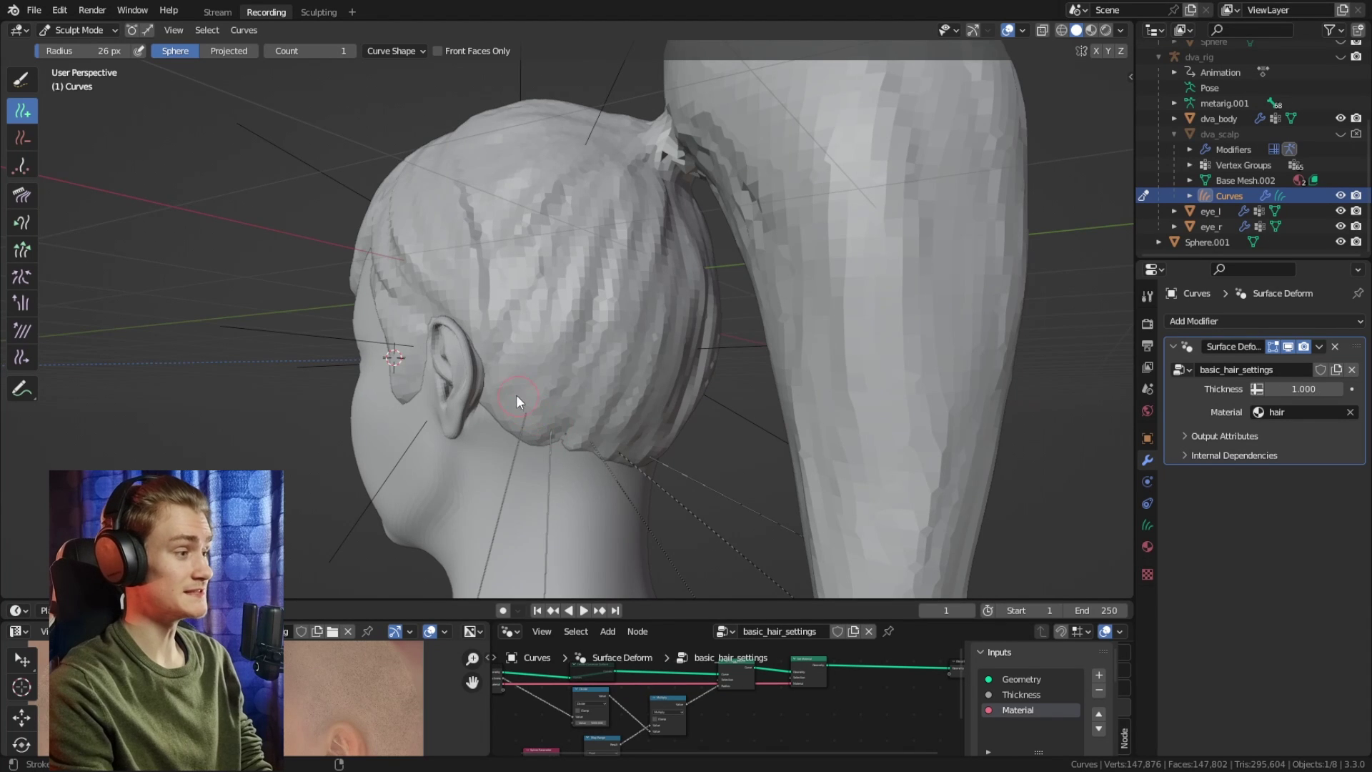
# Make new hair curves interpolate length, shape and point count from neighbouring strands
pyautogui.moveTo(516, 394); pyautogui.dragTo(592, 315, button='middle')
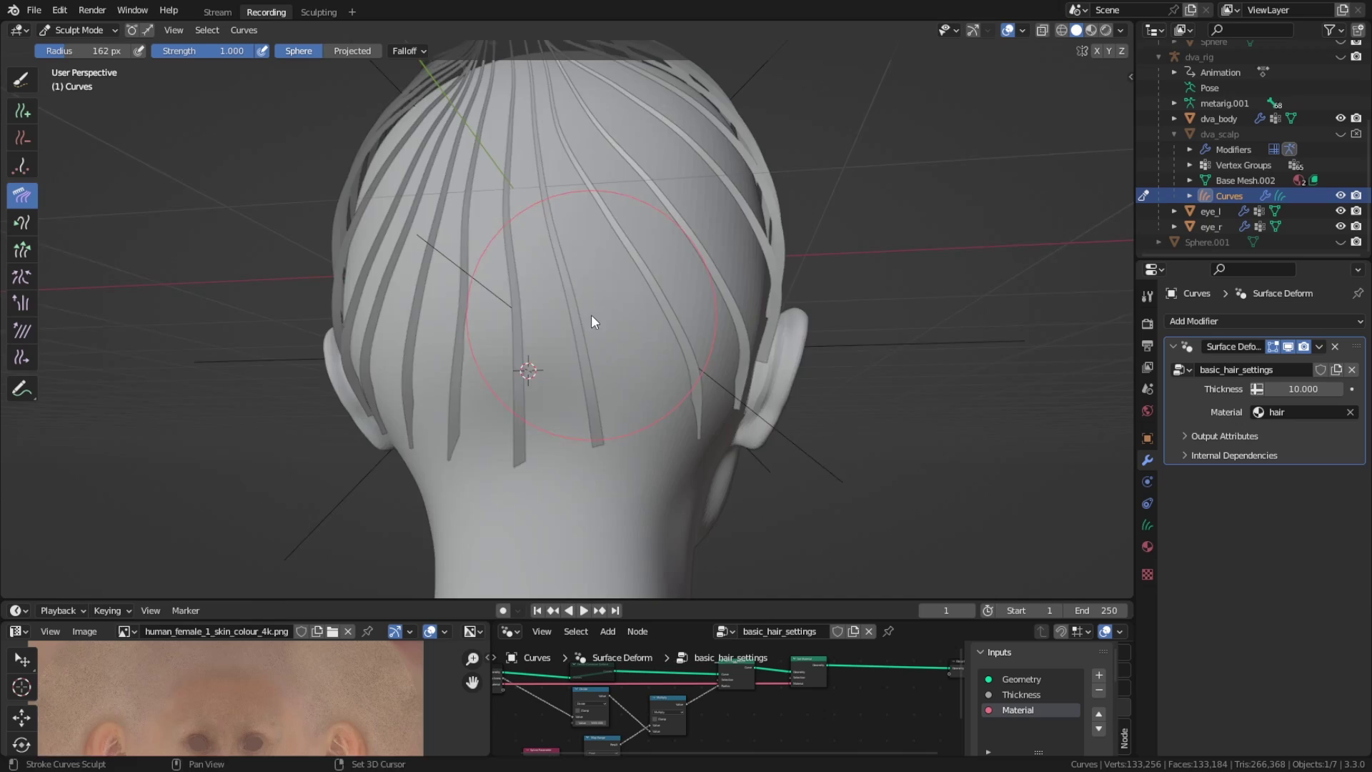
pyautogui.click(412, 57)
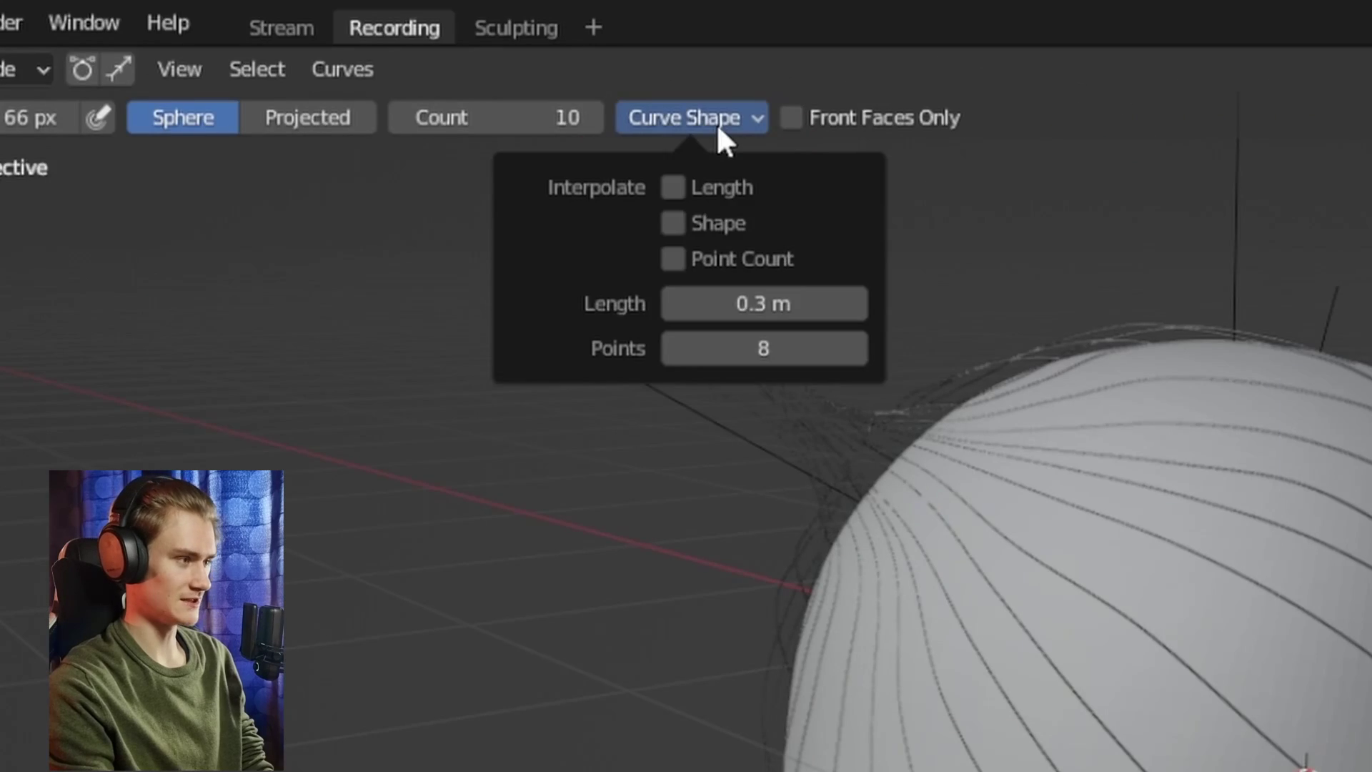
pyautogui.click(393, 82)
pyautogui.click(393, 97)
pyautogui.click(393, 112)
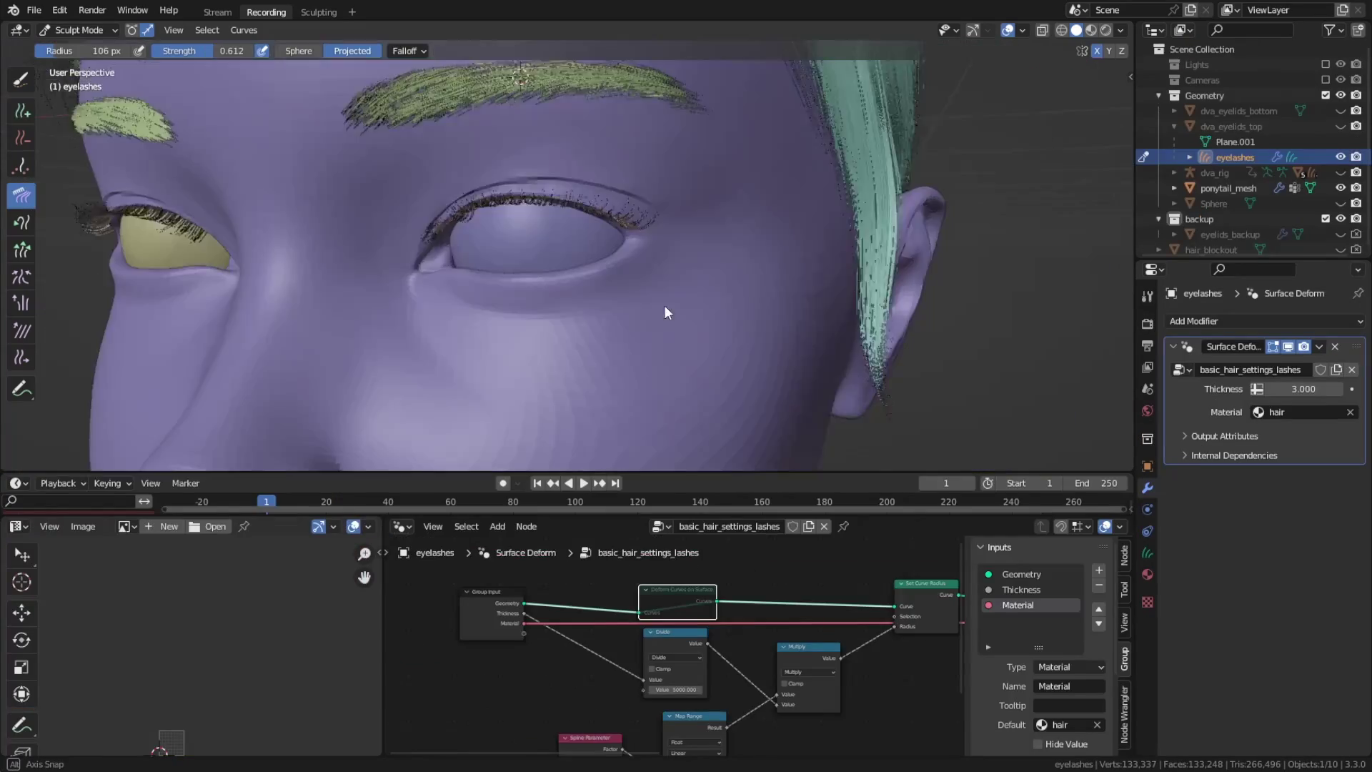
# Start a headset piece from a circle mesh: fill, inset, knife-cut, trim to one quad, slide a loop
pyautogui.click(723, 300)
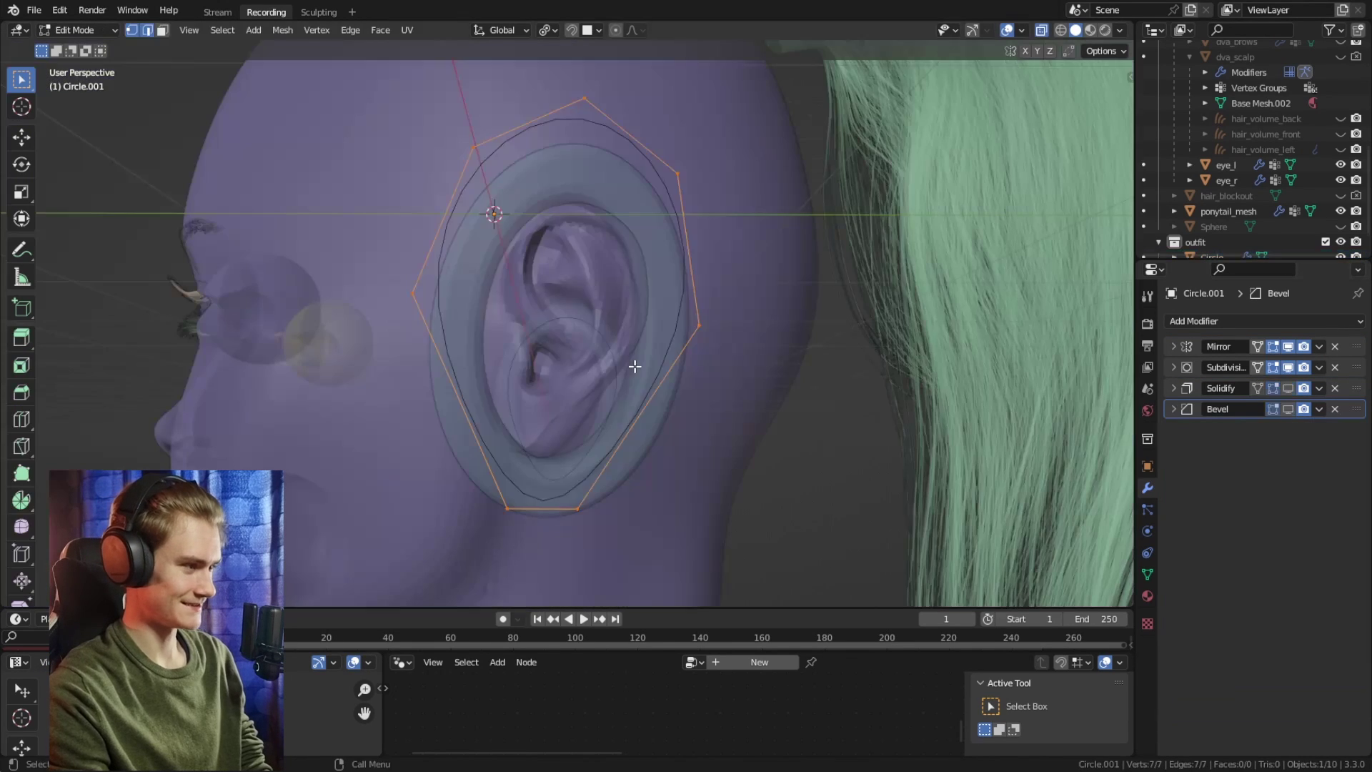
pyautogui.press('f')
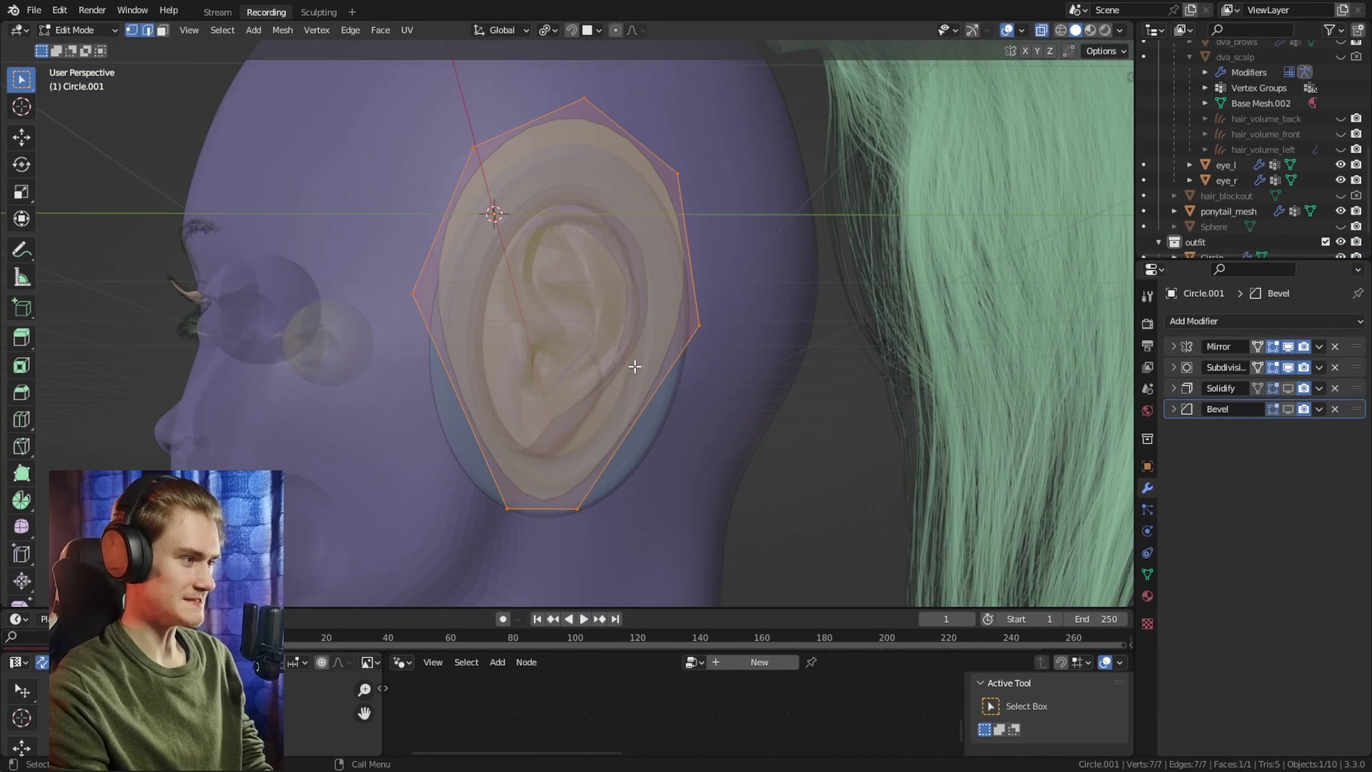
pyautogui.press('i')
pyautogui.click(646, 194)
pyautogui.press('k')
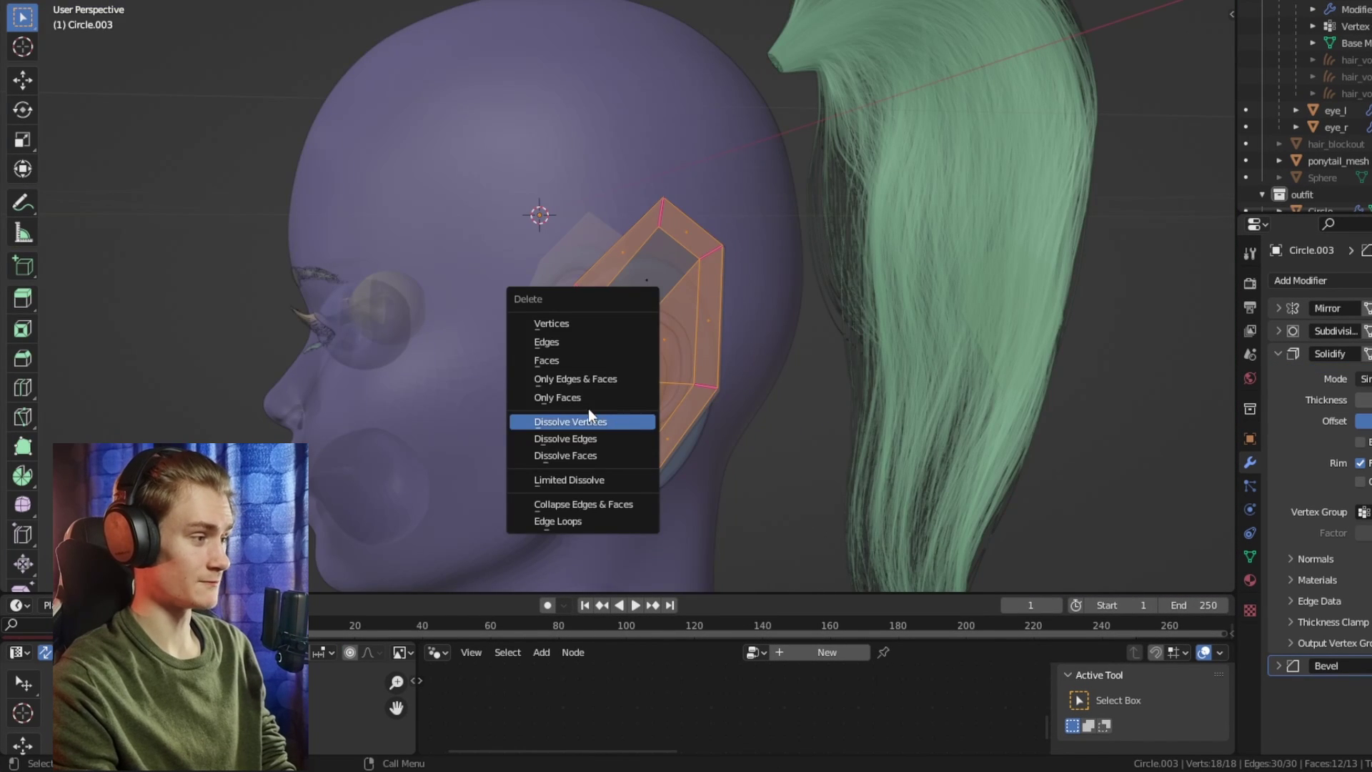
pyautogui.click(560, 360)
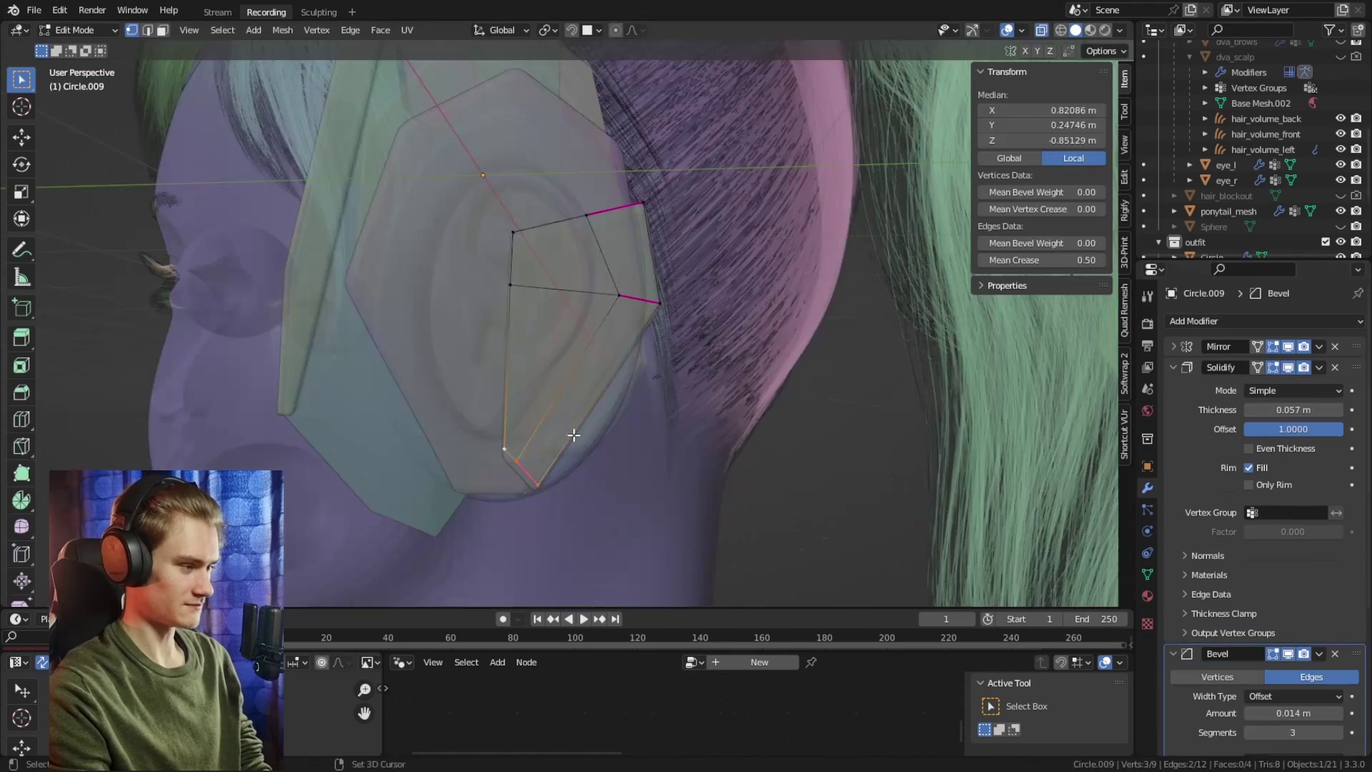
pyautogui.press('g')
pyautogui.press('g')
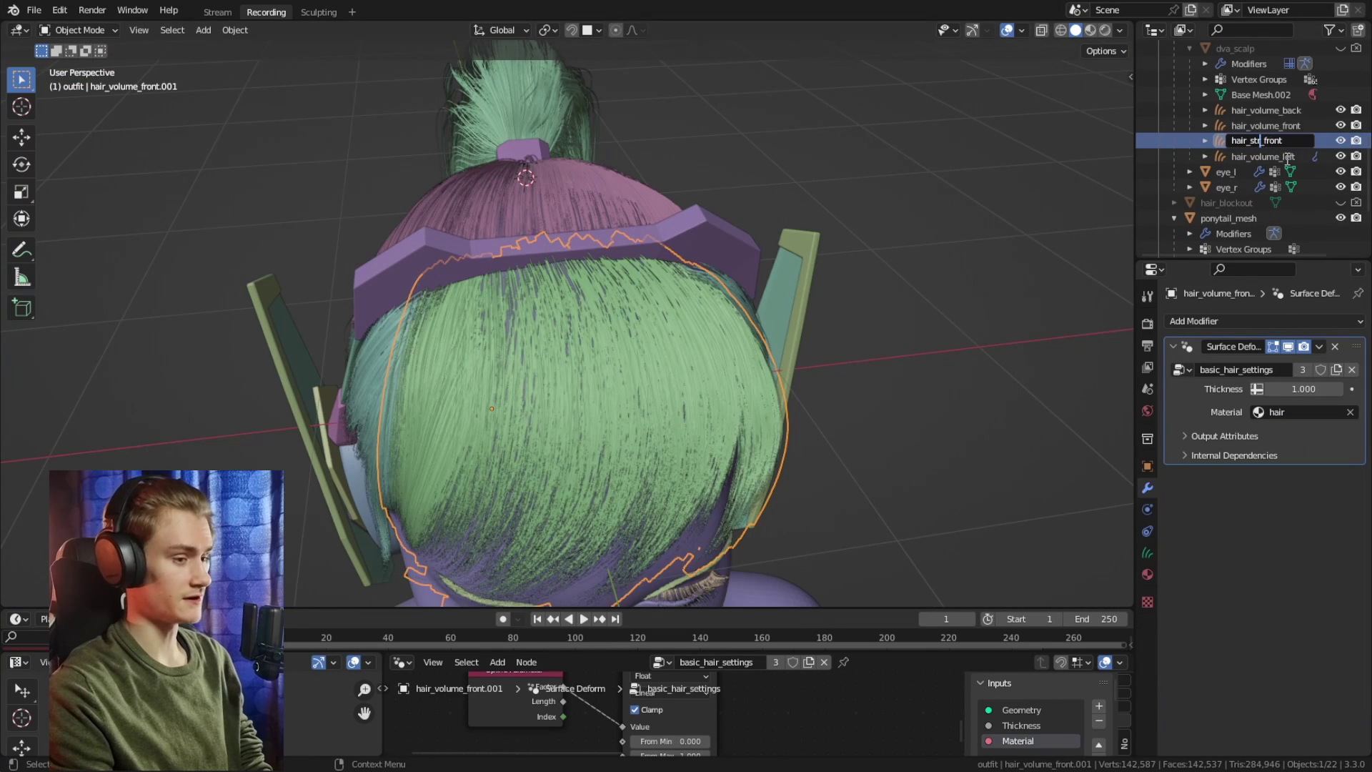
# Name the curves hair_strands_front, enter curves Sculpt Mode and deselect all strands
pyautogui.press('Return')
pyautogui.hotkey('ctrl', 'Tab')
pyautogui.click(236, 83)
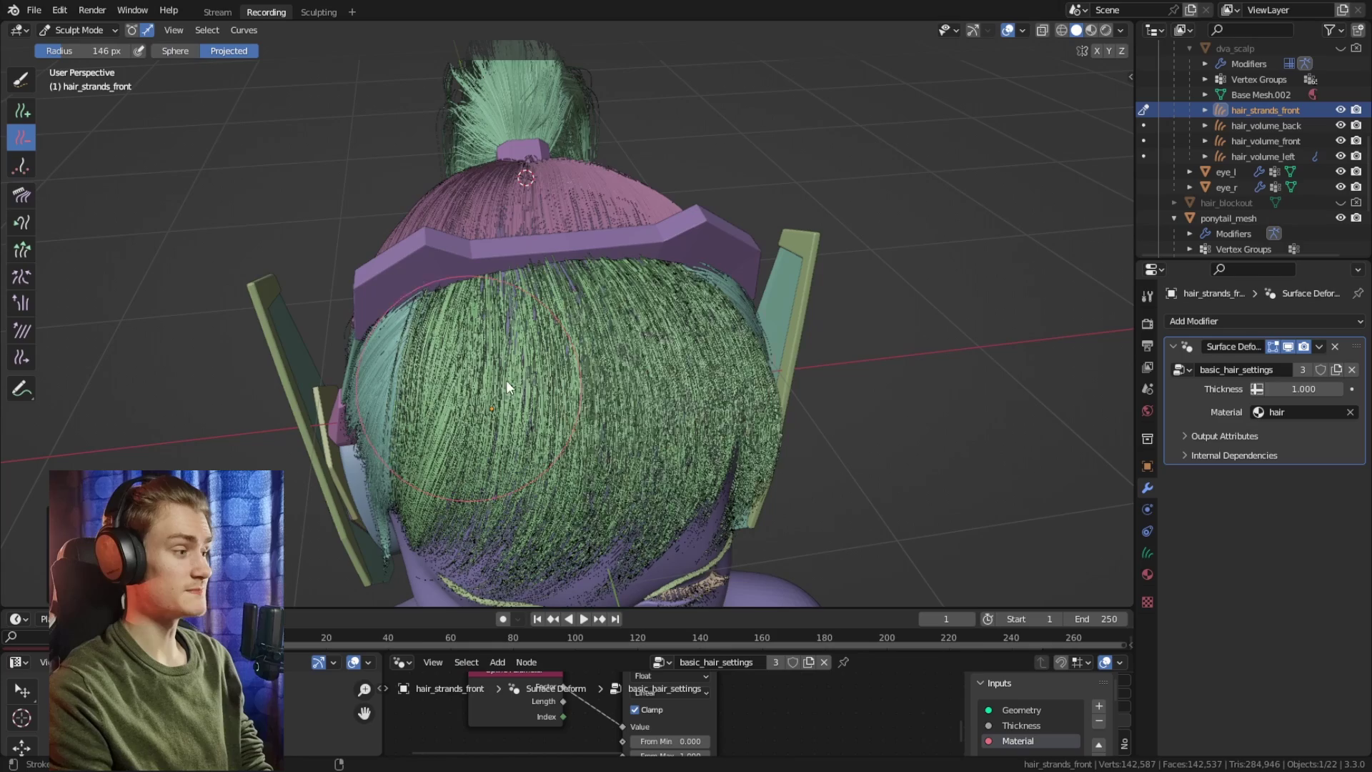
pyautogui.moveTo(89, 114); pyautogui.dragTo(236, 121, button='middle')
pyautogui.click(207, 30)
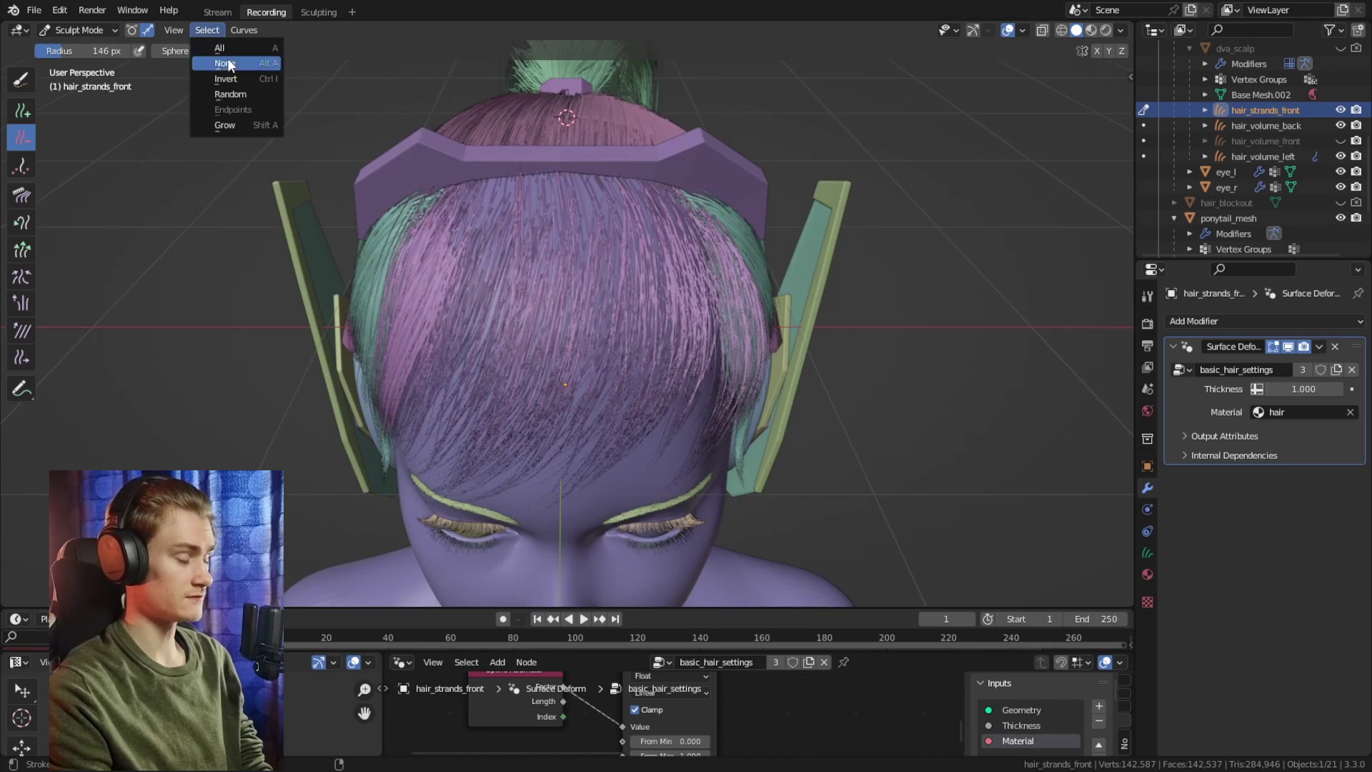
pyautogui.click(236, 98)
# Comb the front strands down into a fringe over the forehead, adding extra curves
pyautogui.moveTo(848, 328)
pyautogui.mouseDown(button='middle')
pyautogui.moveTo(707, 309)
pyautogui.moveTo(738, 304)
pyautogui.moveTo(680, 223)
pyautogui.moveTo(722, 282)
pyautogui.moveTo(518, 308)
pyautogui.moveTo(581, 214)
pyautogui.moveTo(776, 257)
pyautogui.mouseUp(button='middle')
pyautogui.press('c')
pyautogui.hotkey('shift', 'a')
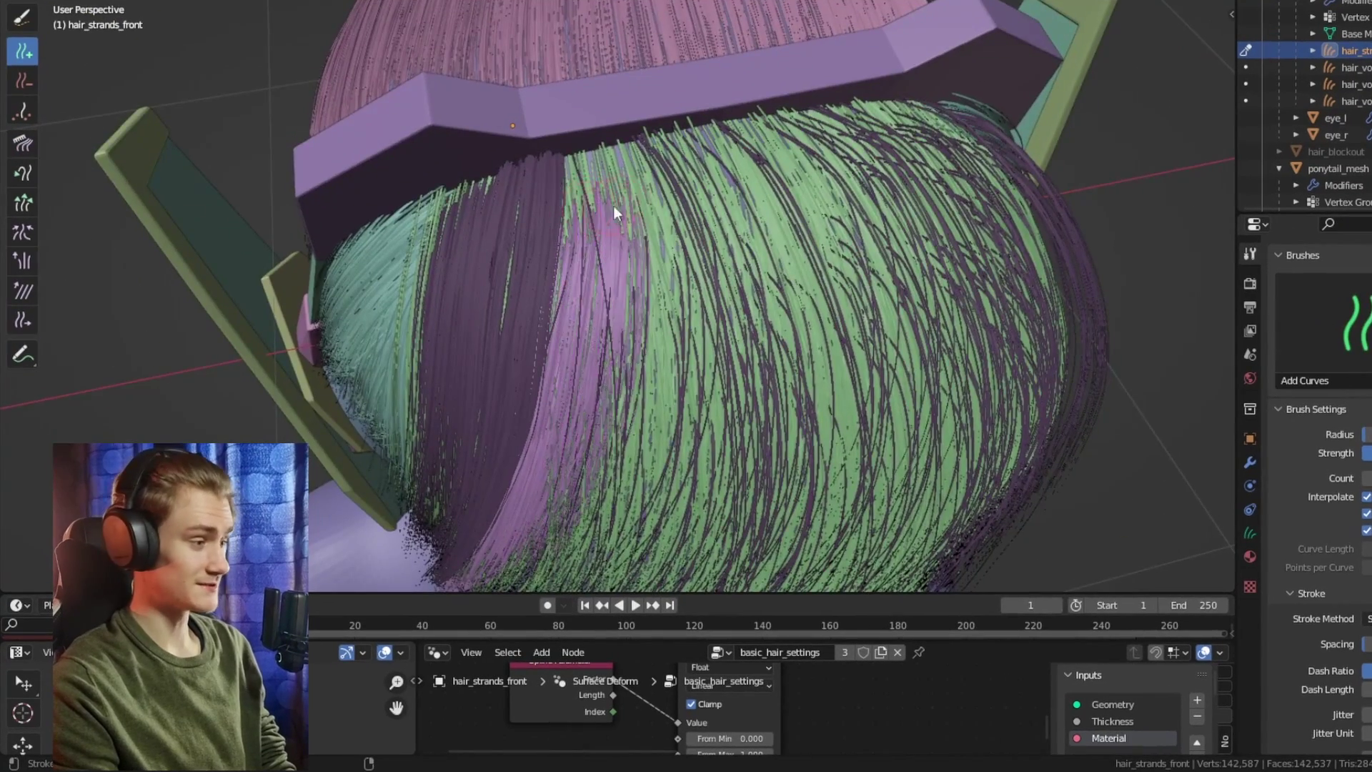
pyautogui.press('c')
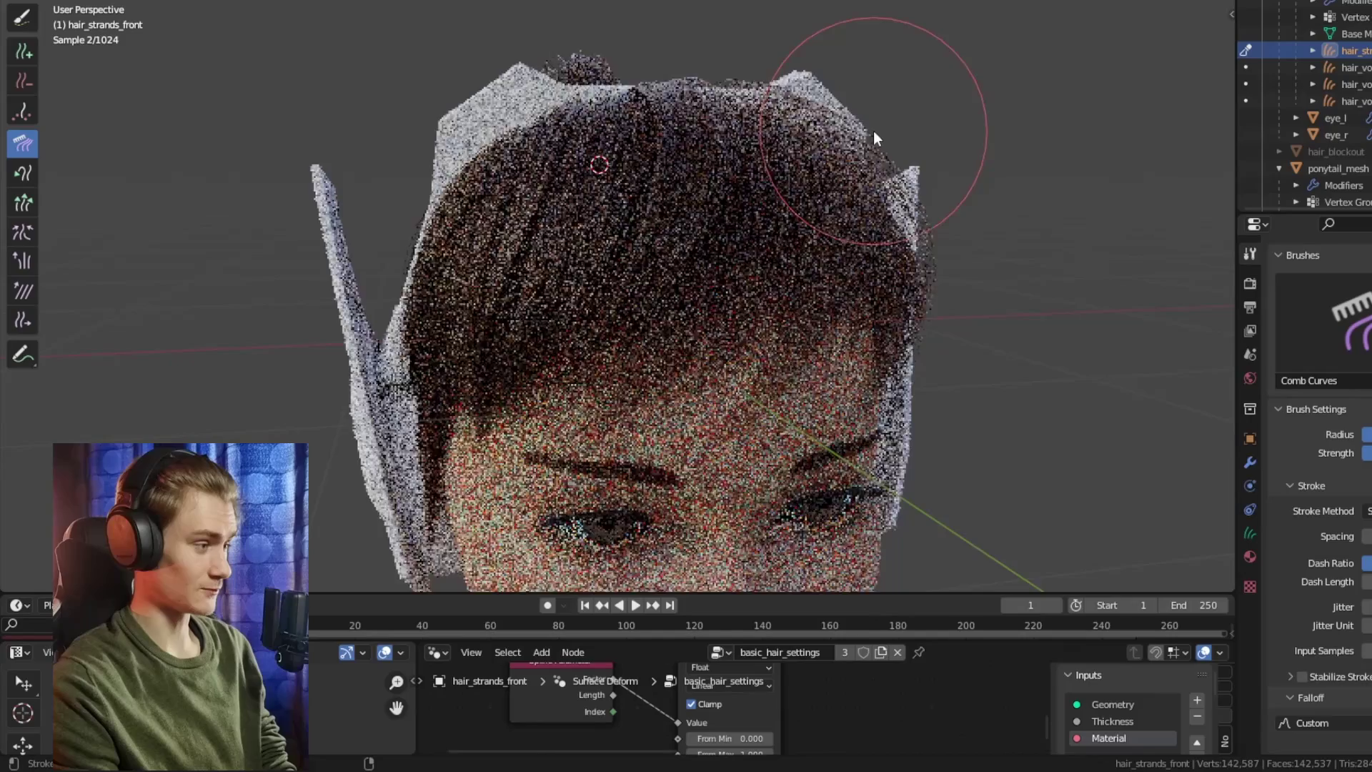
pyautogui.scroll(-2, 793, 243)
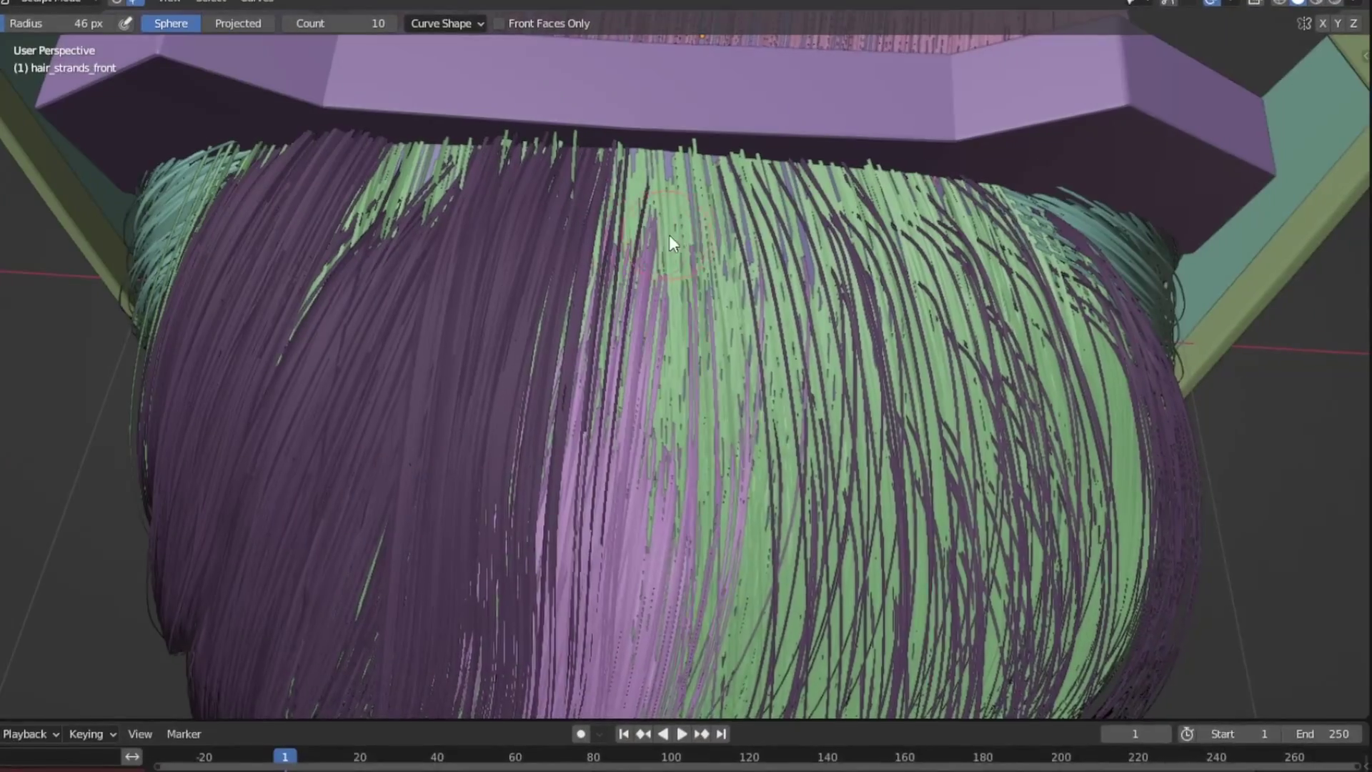
pyautogui.moveTo(667, 230)
pyautogui.mouseDown()
pyautogui.moveTo(714, 245)
pyautogui.moveTo(684, 306)
pyautogui.mouseUp()
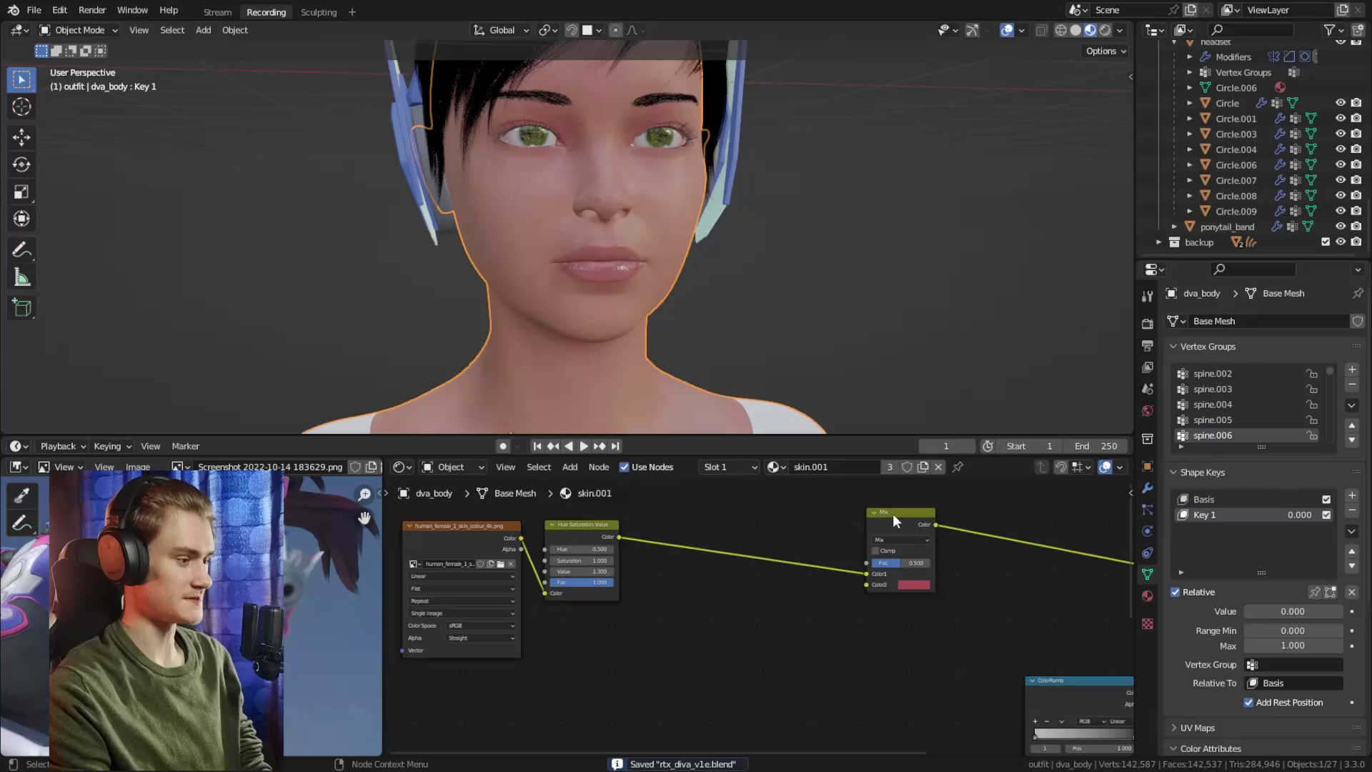
# Insert Hue/Saturation into the Base Color link, with its Fac driven by Color Attribute
pyautogui.moveTo(893, 513); pyautogui.dragTo(685, 527)
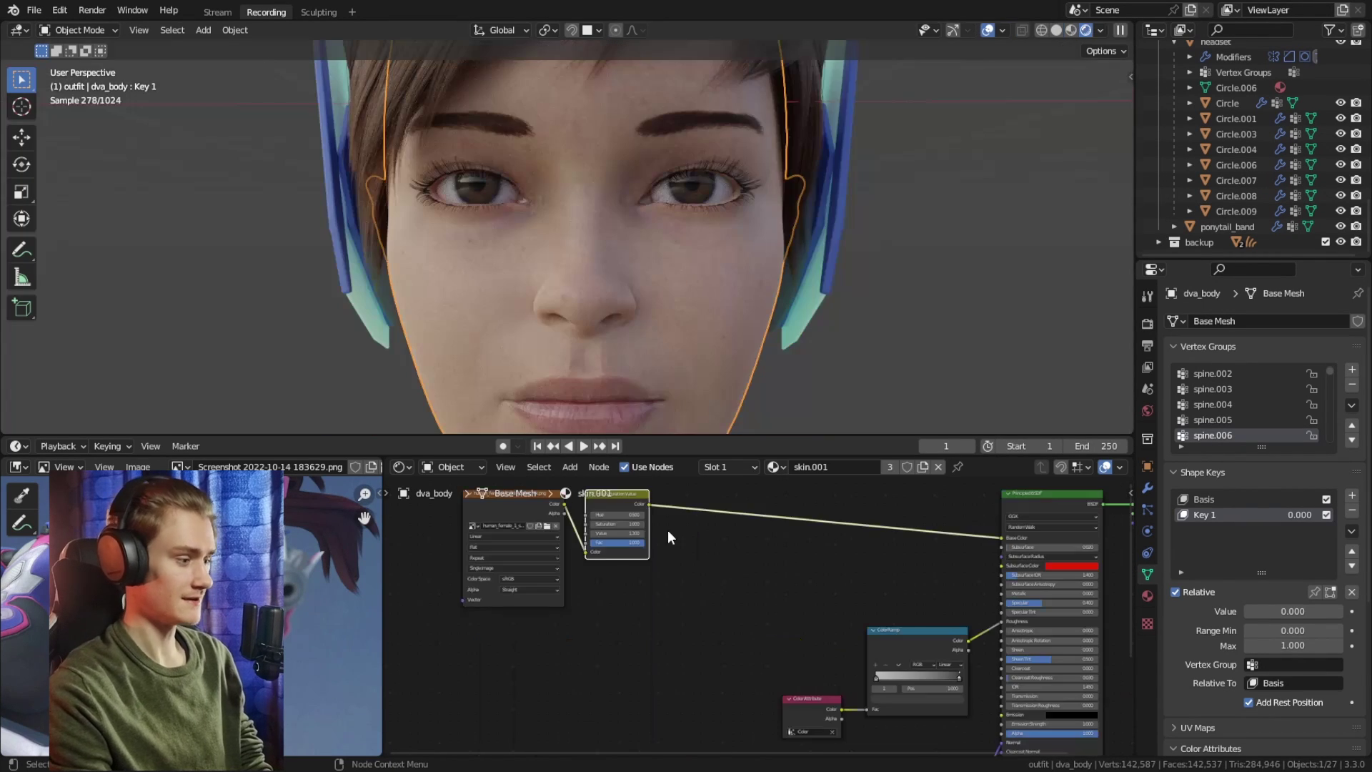
pyautogui.press('g')
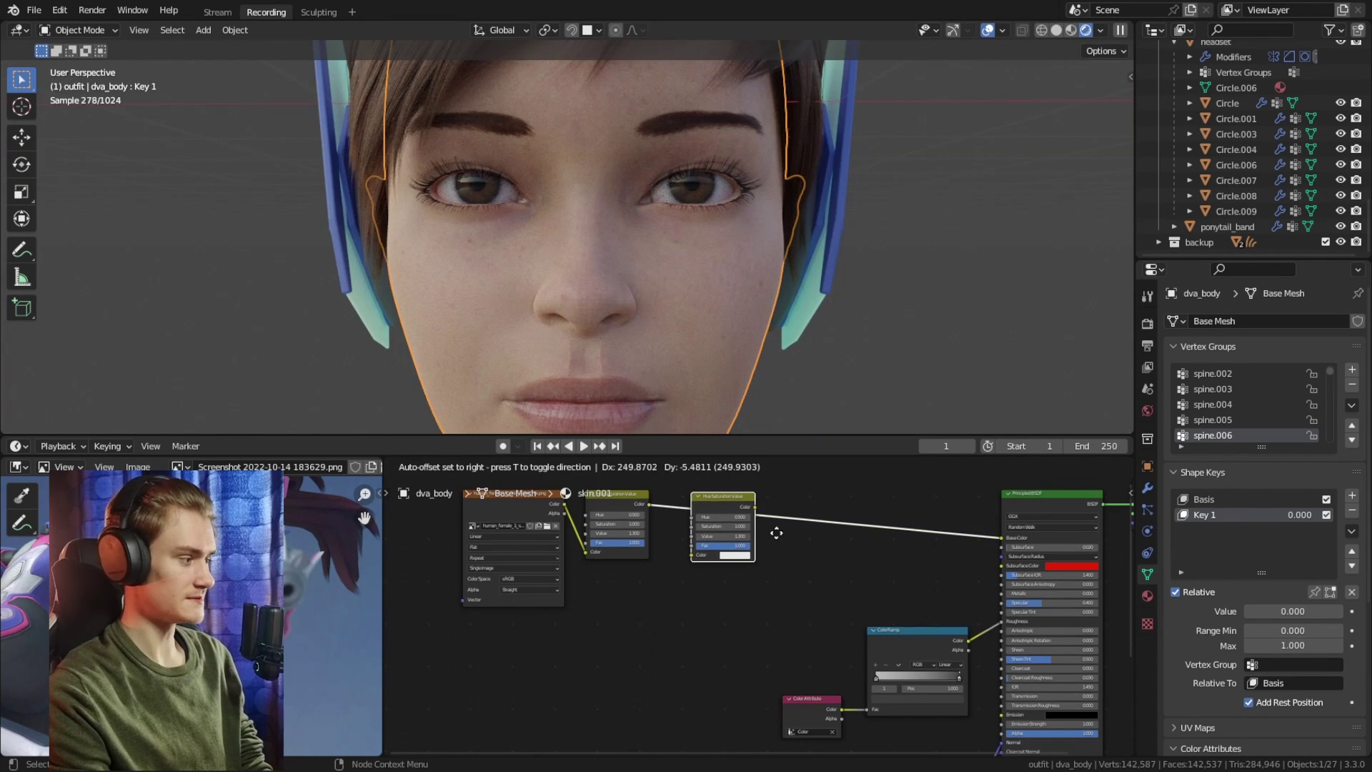
pyautogui.click(789, 532)
pyautogui.moveTo(841, 708); pyautogui.dragTo(706, 555)
# Pick a new pink colour for the Mix node's Color2 input
pyautogui.scroll(4, 787, 534)
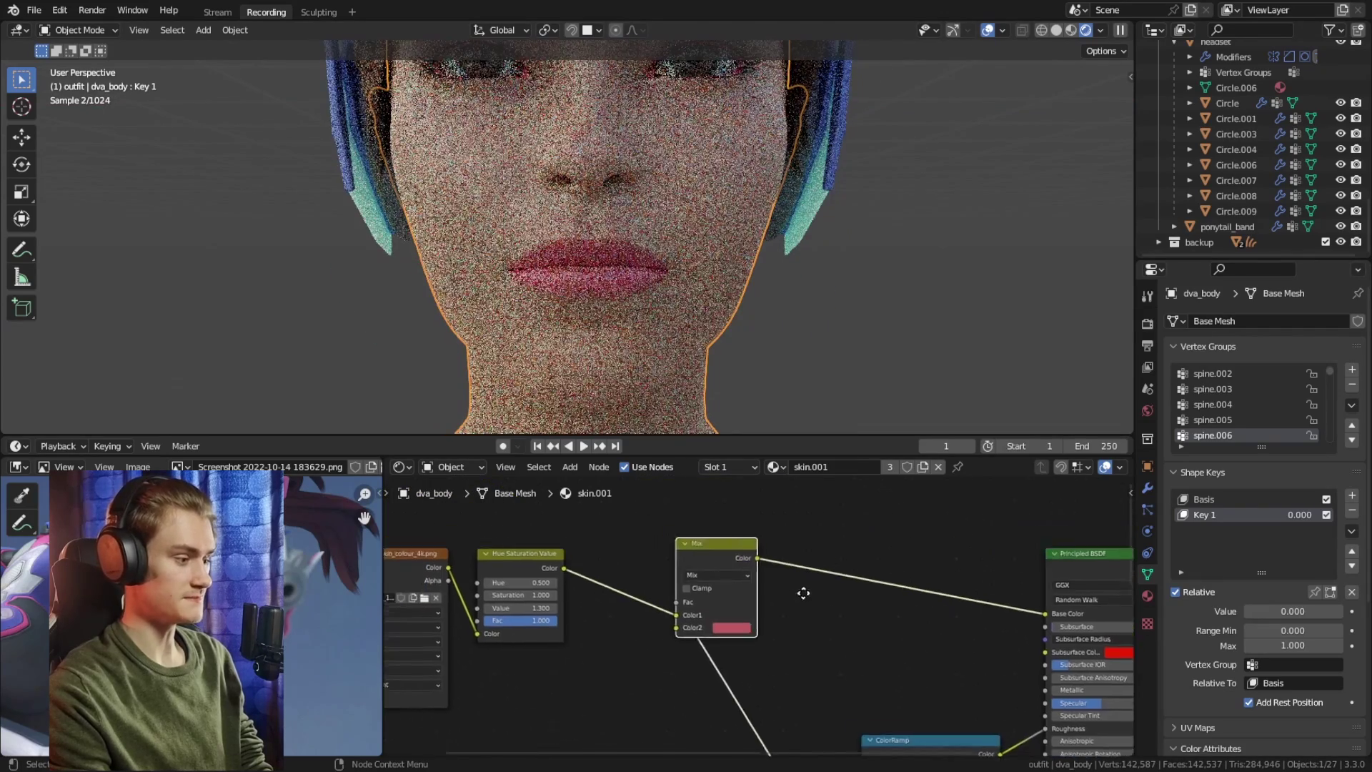
pyautogui.scroll(2, 806, 614)
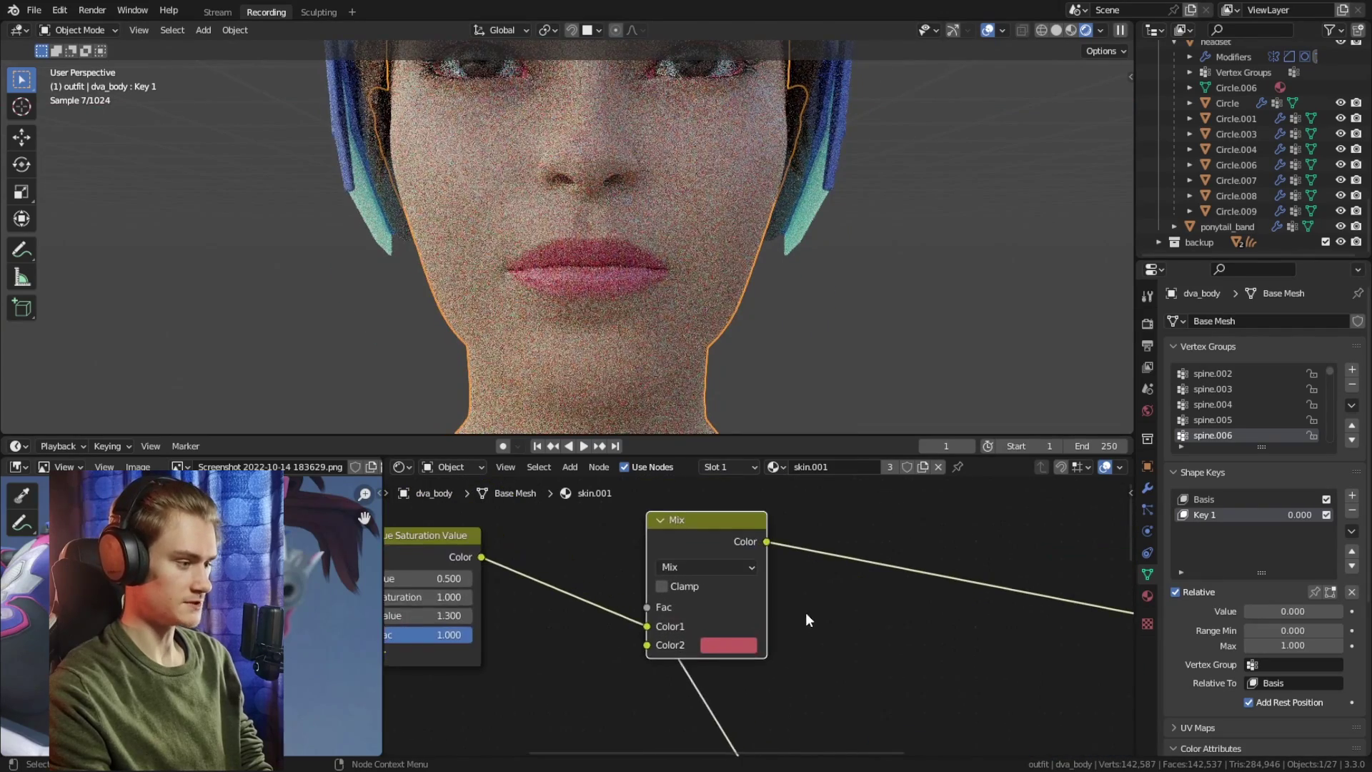
pyautogui.click(733, 644)
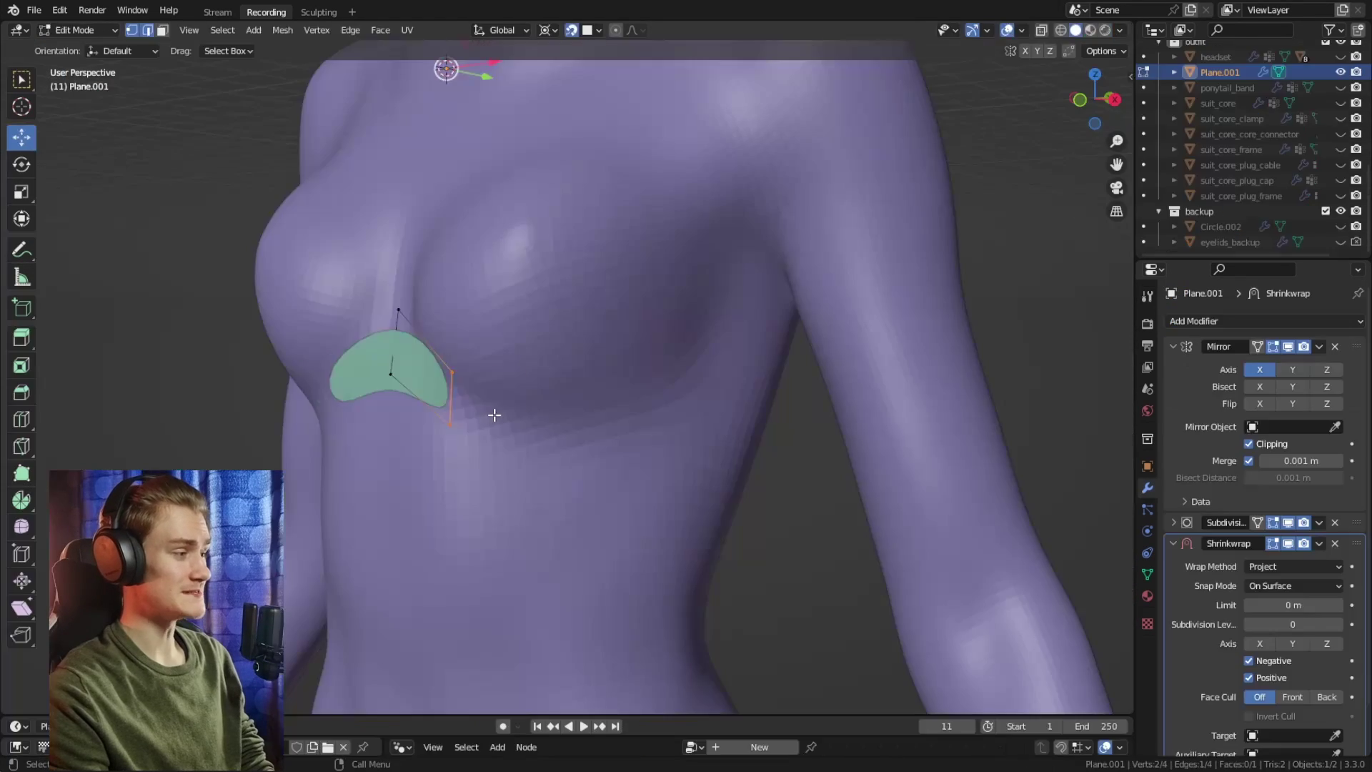
# Extrude the suit panel edge and bridge the two open edge loops into faces
pyautogui.press('e')
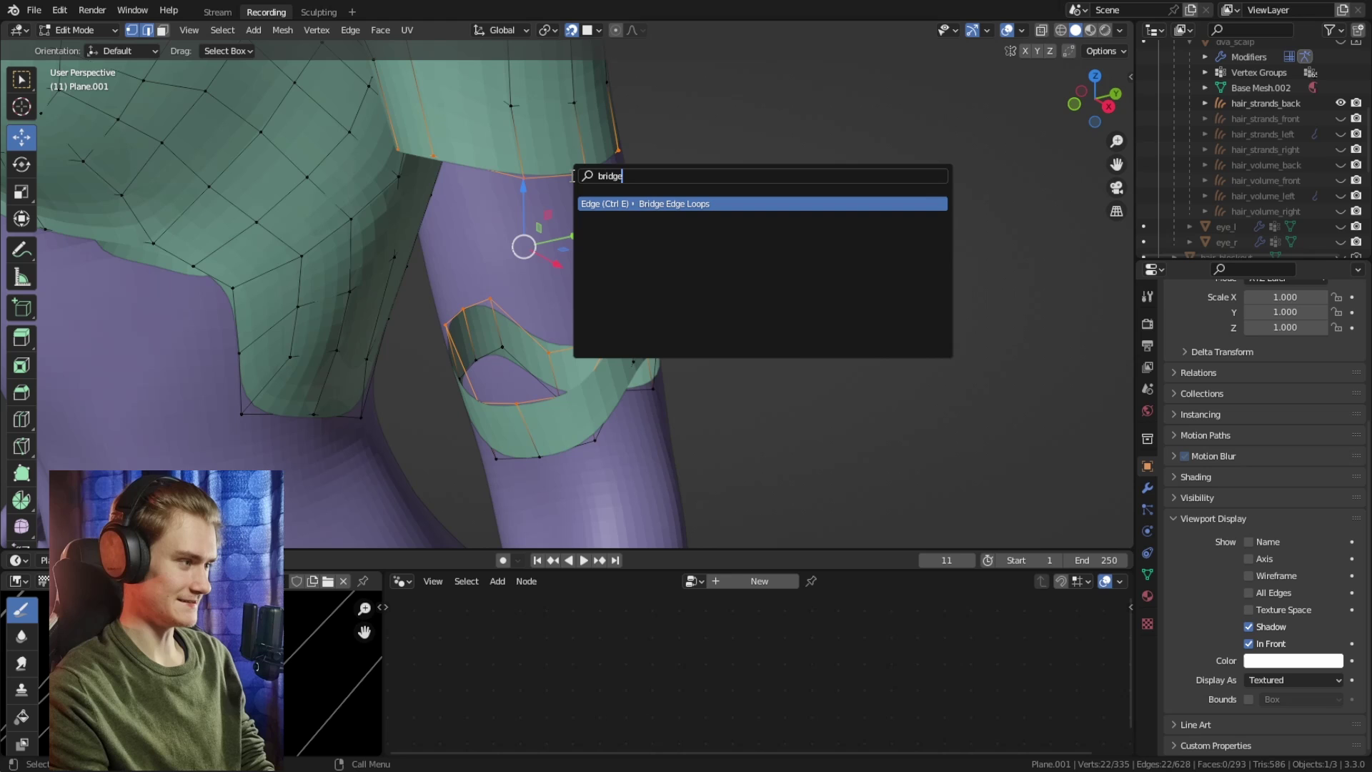
pyautogui.click(690, 204)
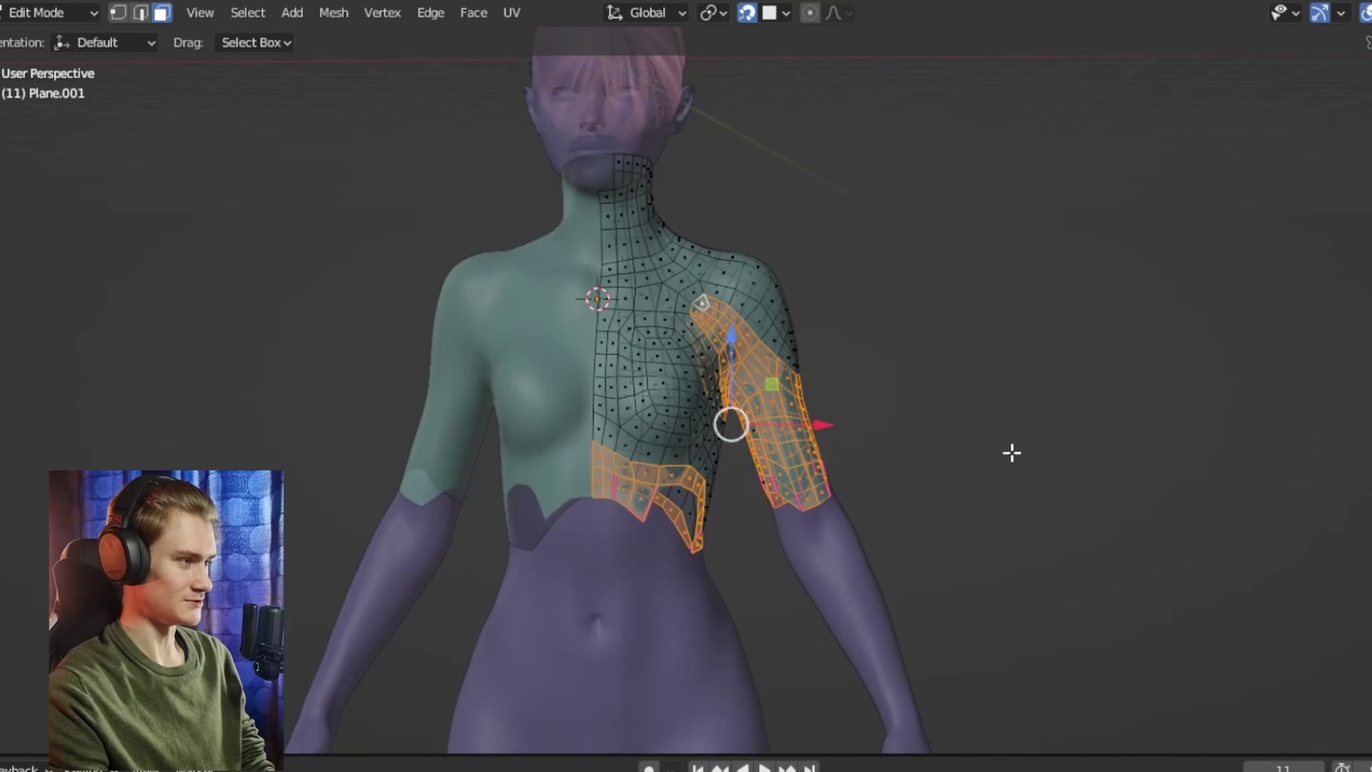
pyautogui.hotkey('alt', 'z')
pyautogui.click(1030, 431)
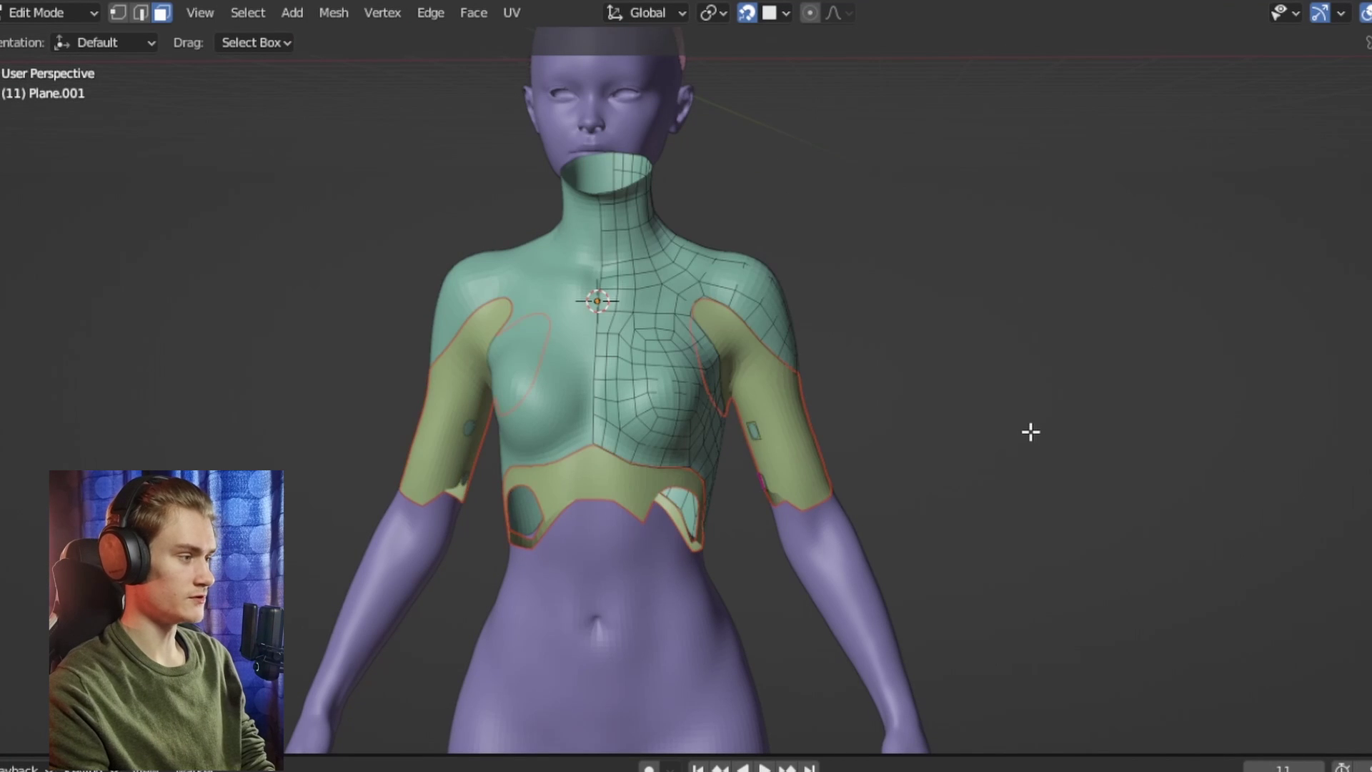
pyautogui.press('Tab')
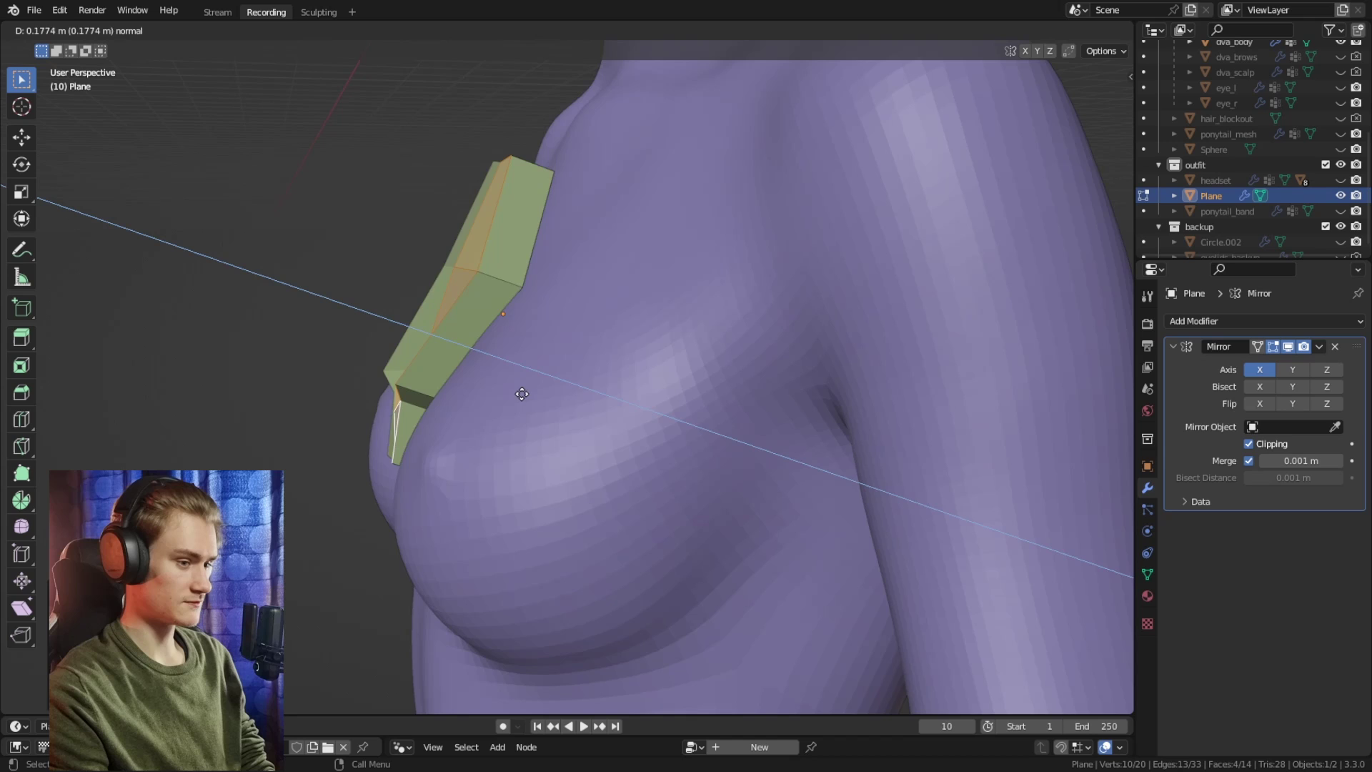
# Crease the chest plate edges, move Bevel last in the stack, and thicken to 0.247 m
pyautogui.hotkey('shift', 'e')
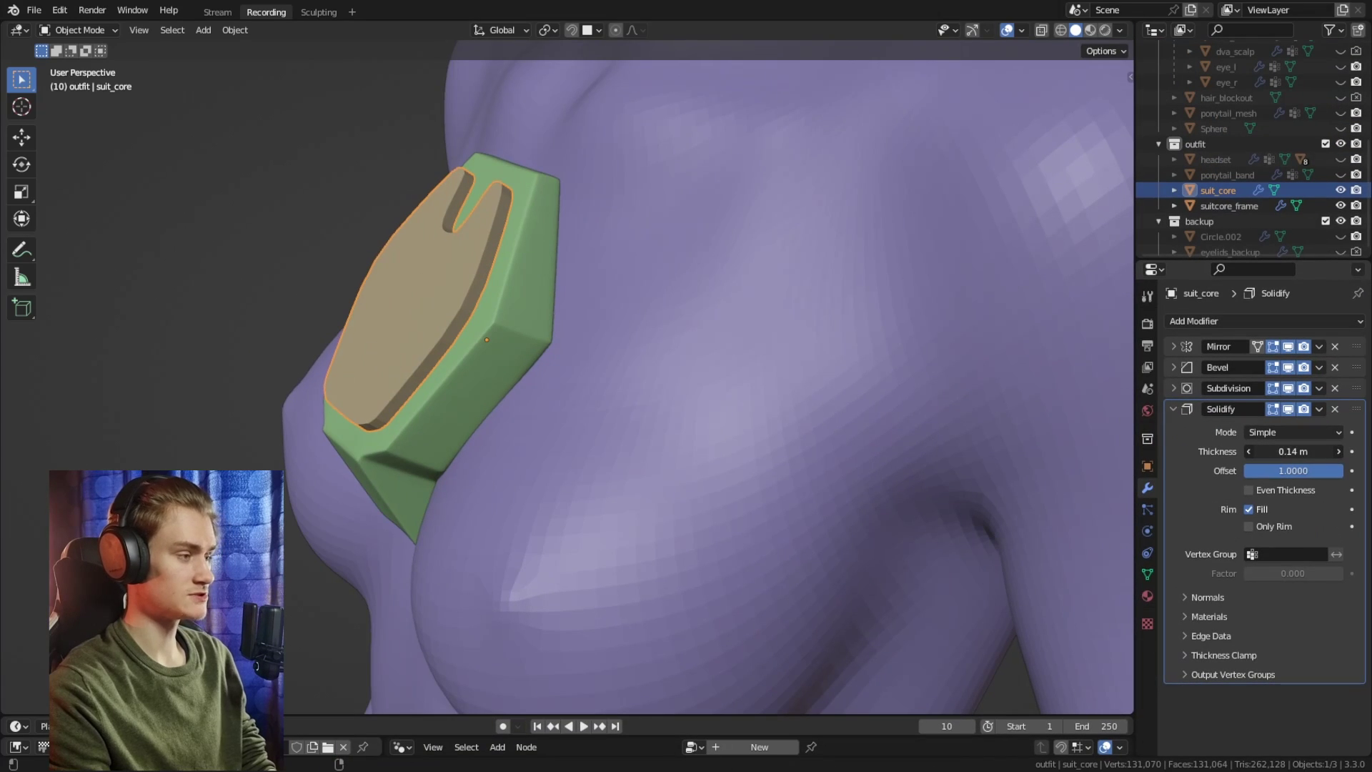
pyautogui.moveTo(1356, 367); pyautogui.dragTo(1334, 698)
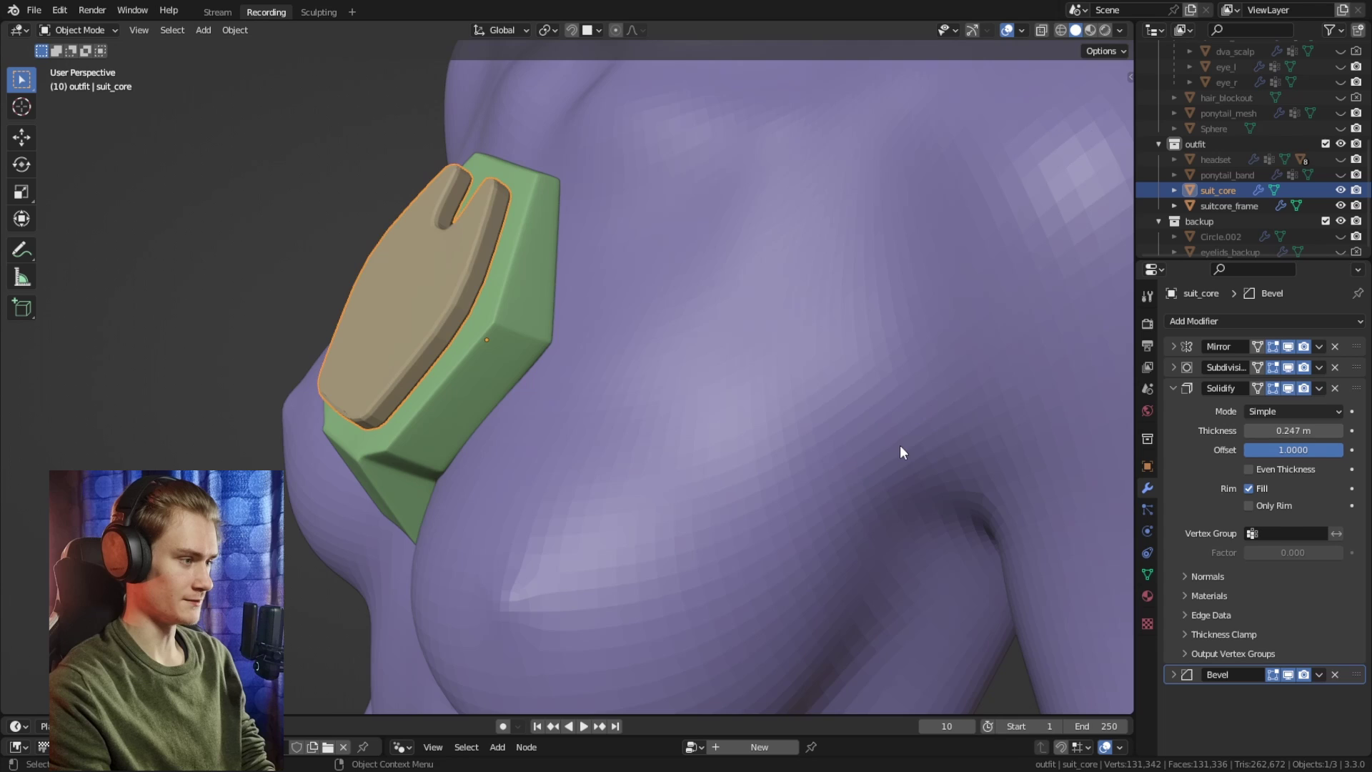
pyautogui.moveTo(898, 445); pyautogui.dragTo(717, 358, button='middle')
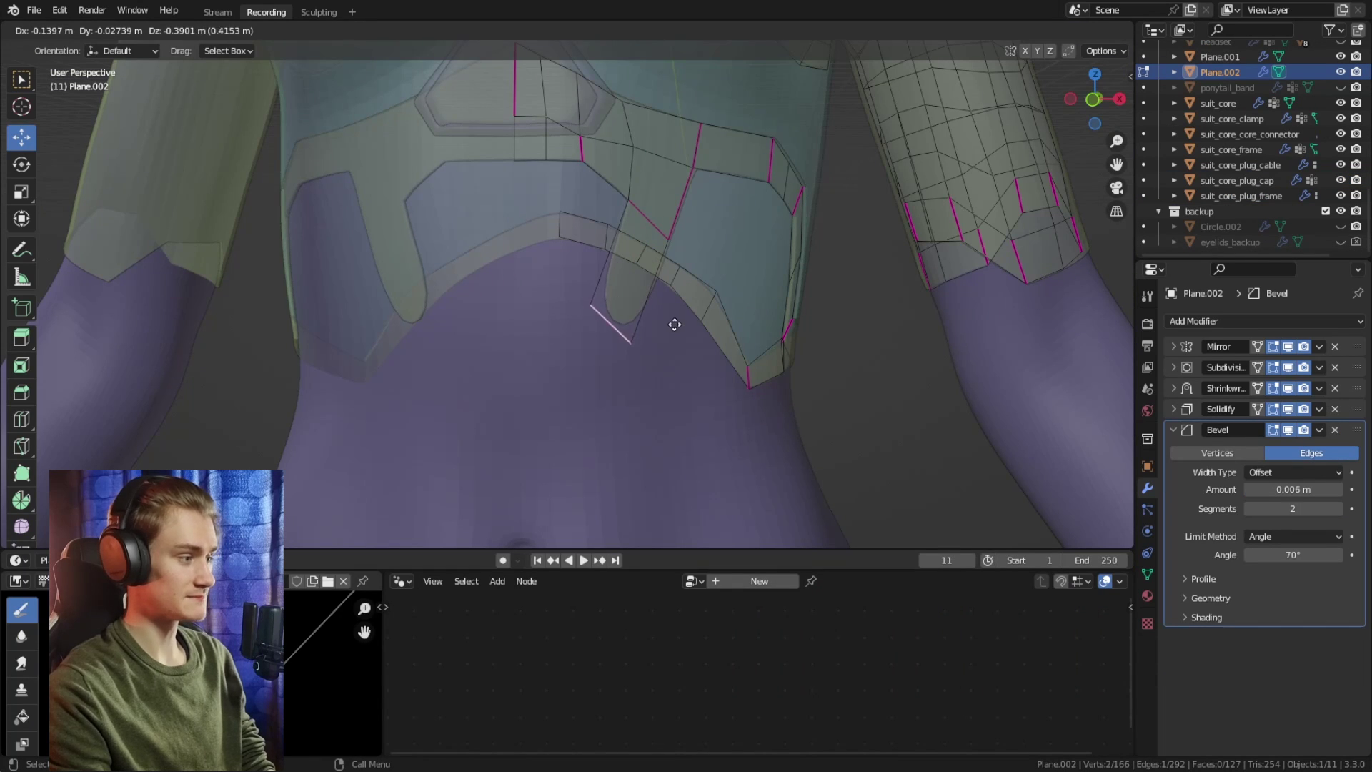
# Extrude further strips from the waist panel edge
pyautogui.click(674, 325)
pyautogui.press('e')
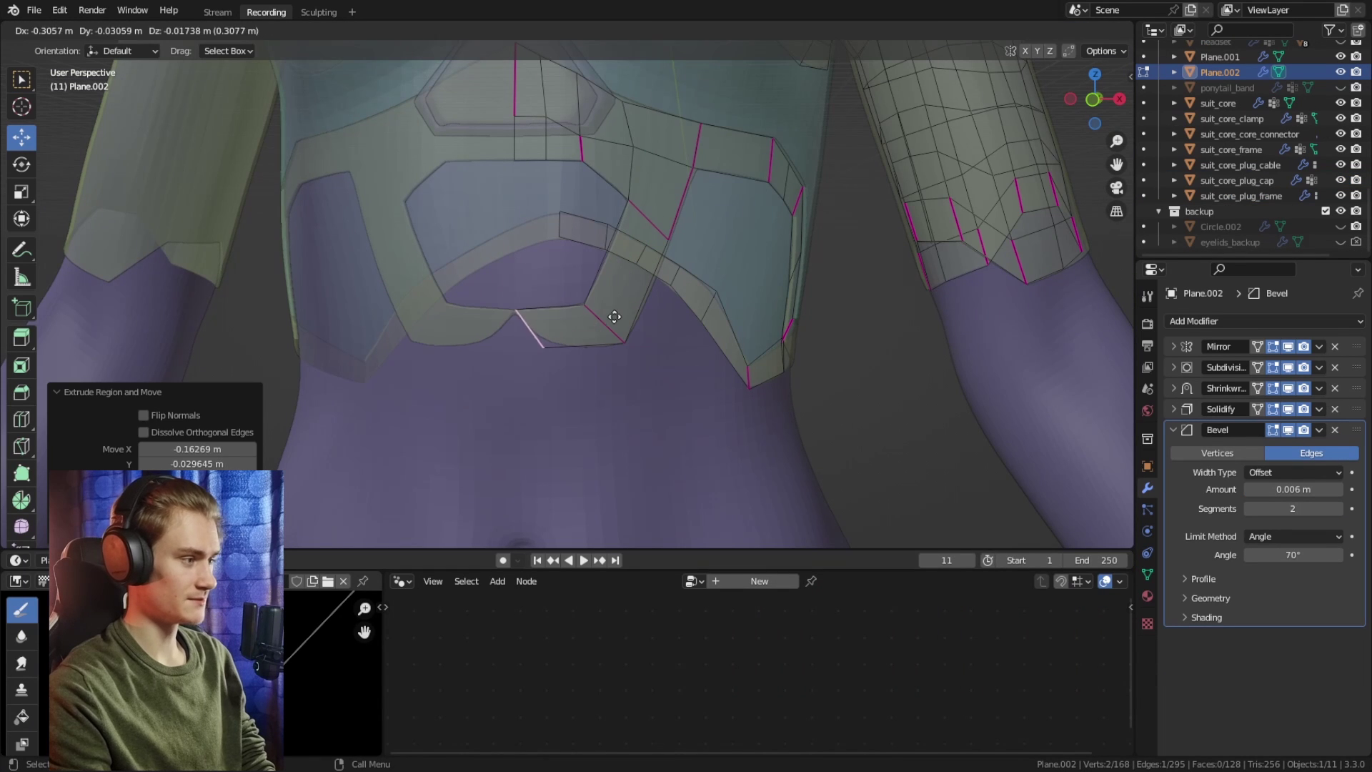
pyautogui.moveTo(610, 316); pyautogui.dragTo(589, 293, button='middle')
pyautogui.press('e')
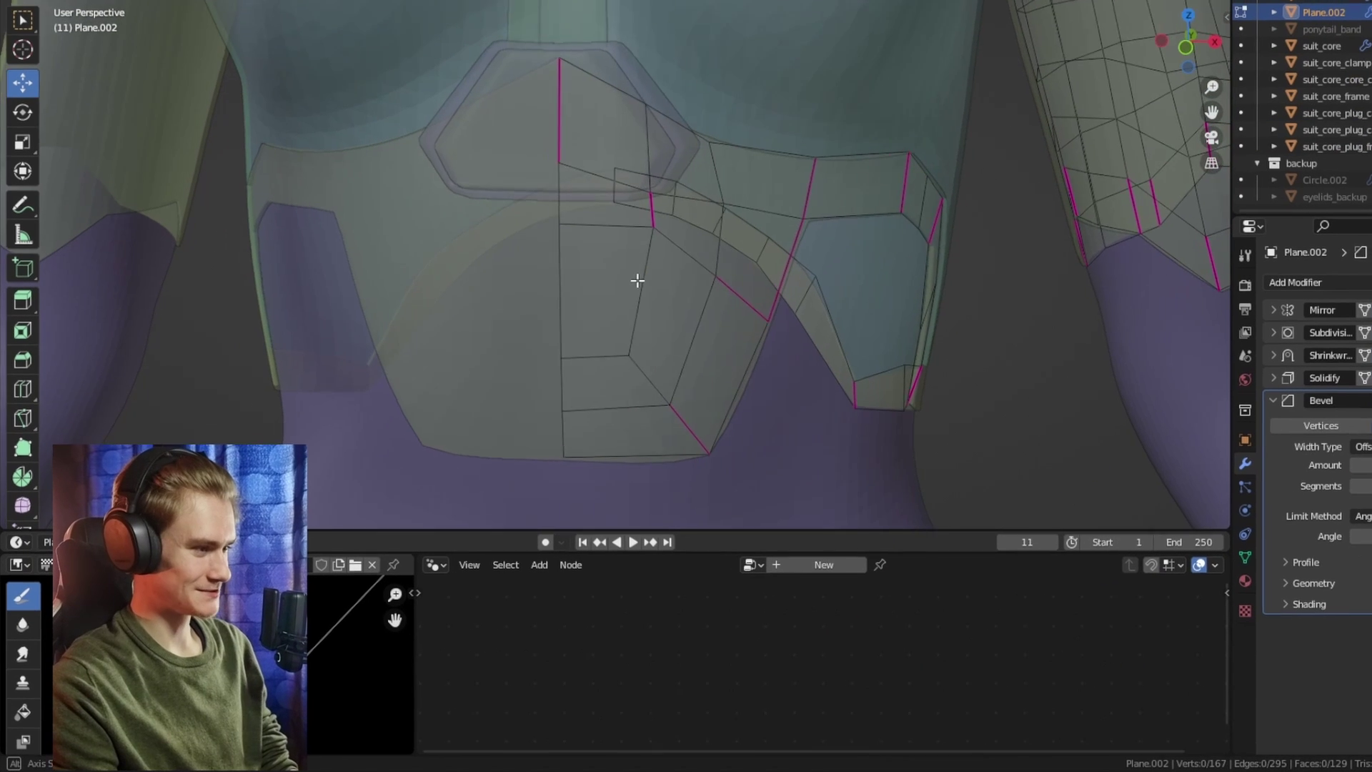
# Separate a run of belly panel faces into their own object
pyautogui.click(584, 320)
pyautogui.keyDown('ctrl'); pyautogui.click(531, 302); pyautogui.keyUp('ctrl')
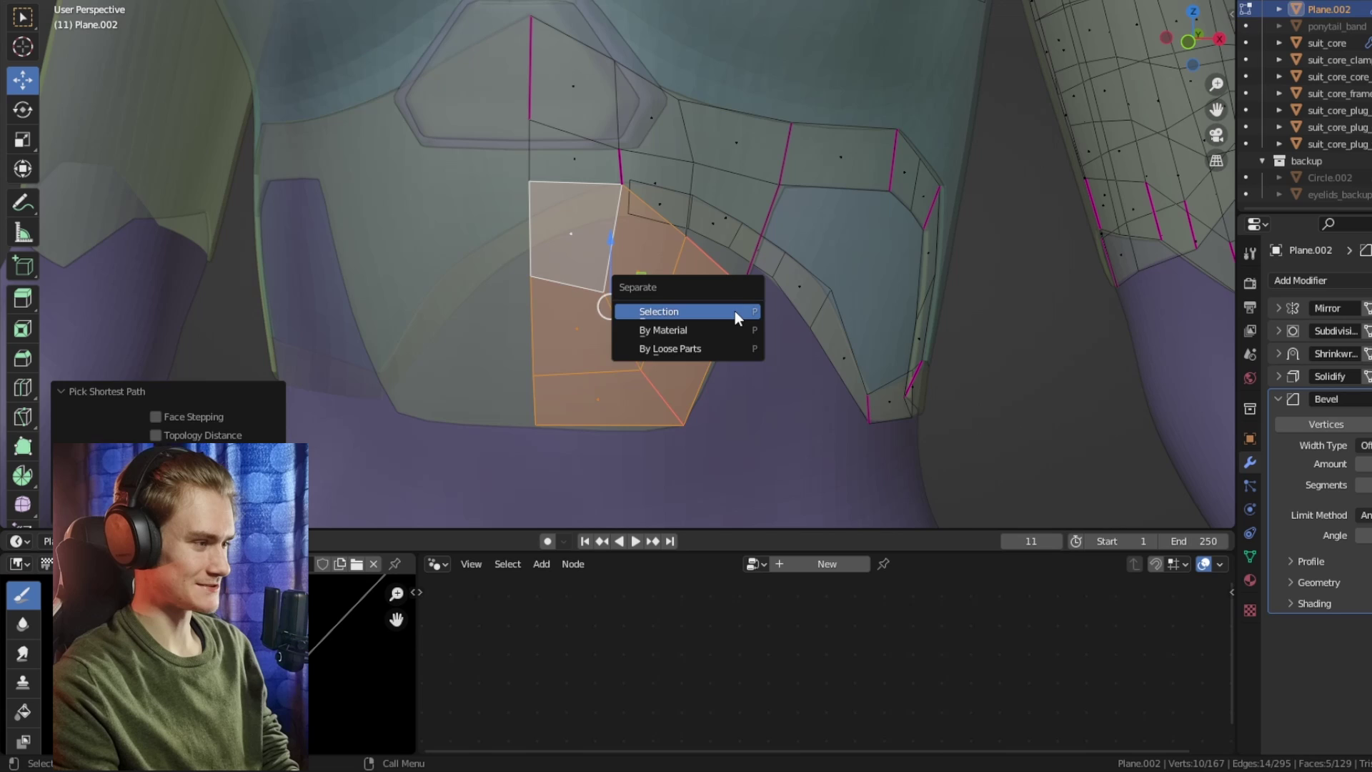
pyautogui.click(734, 311)
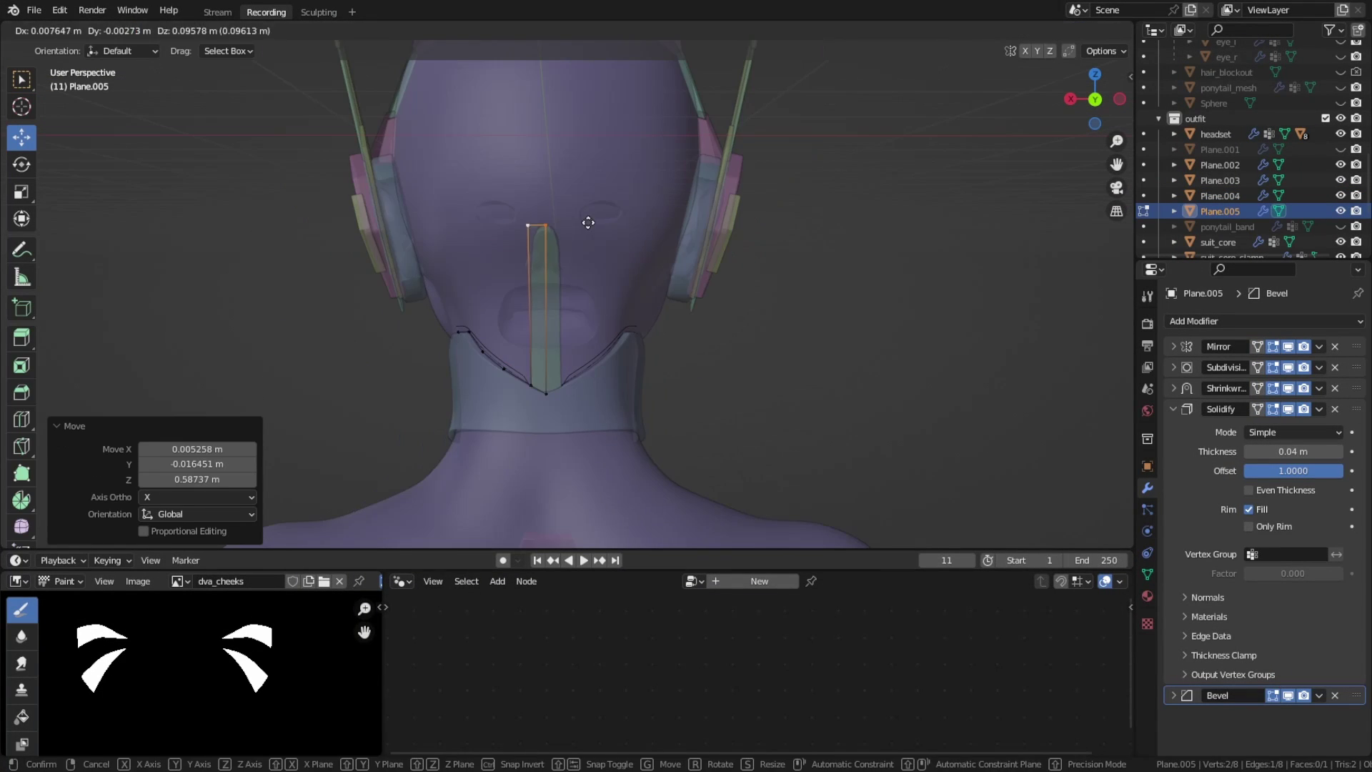
# Loop cut the neck strap and move its vertices, edges and middle face into the harness shape
pyautogui.hotkey('ctrl', 'r')
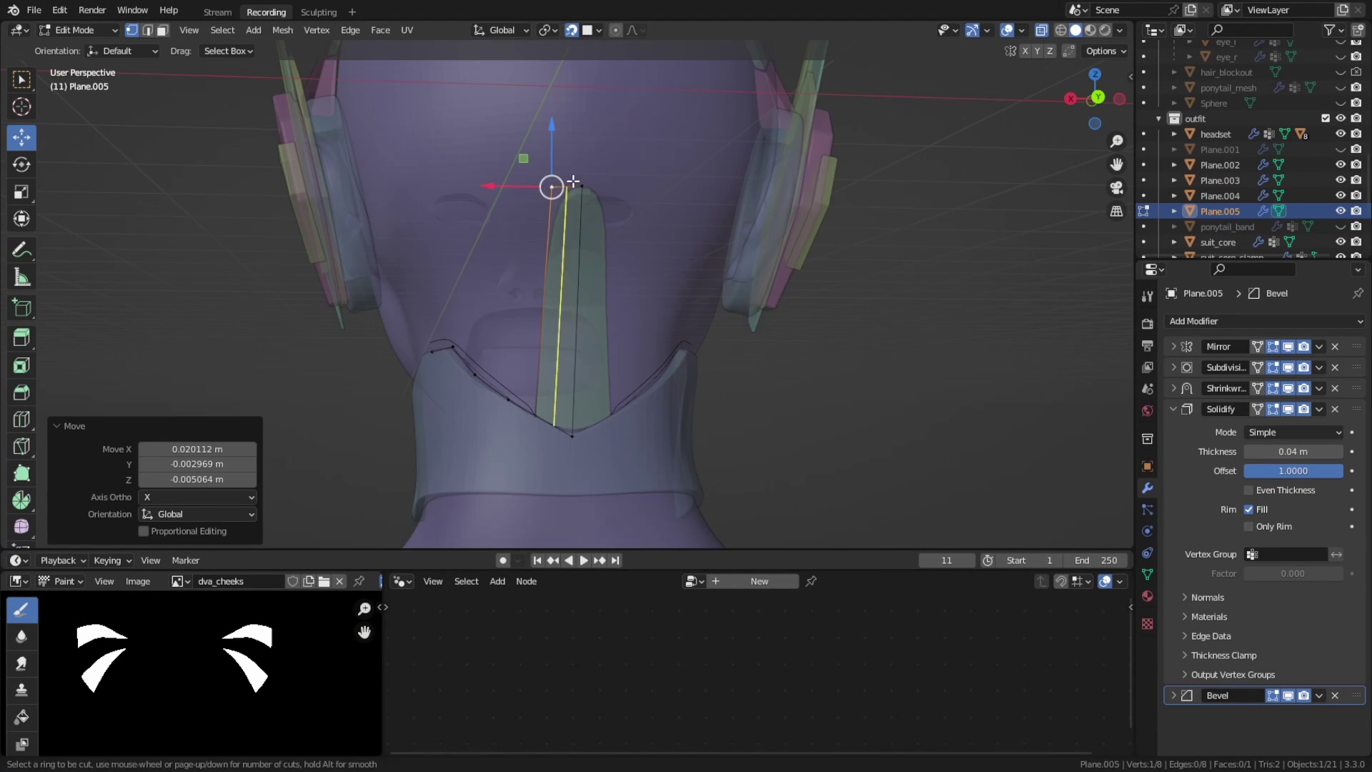
pyautogui.click(573, 181)
pyautogui.moveTo(534, 228); pyautogui.dragTo(534, 234)
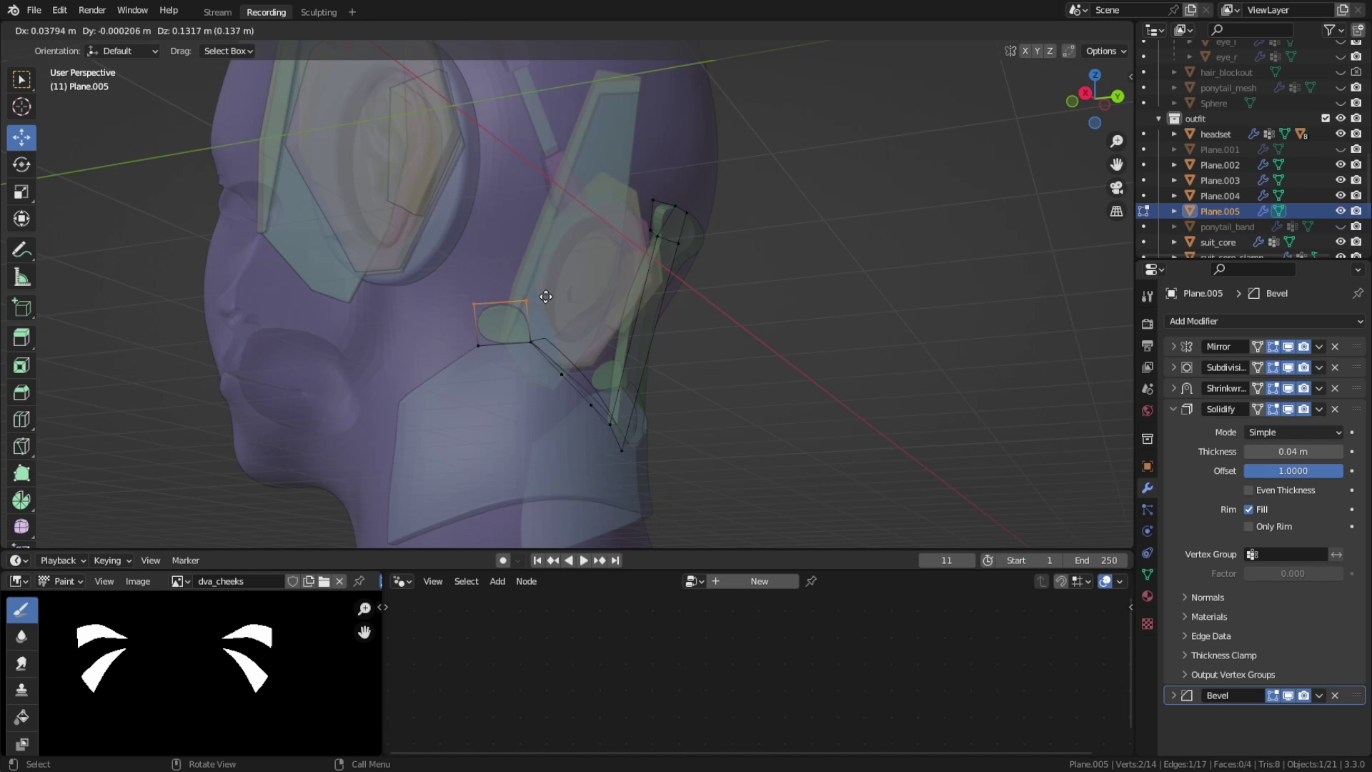
pyautogui.press('g')
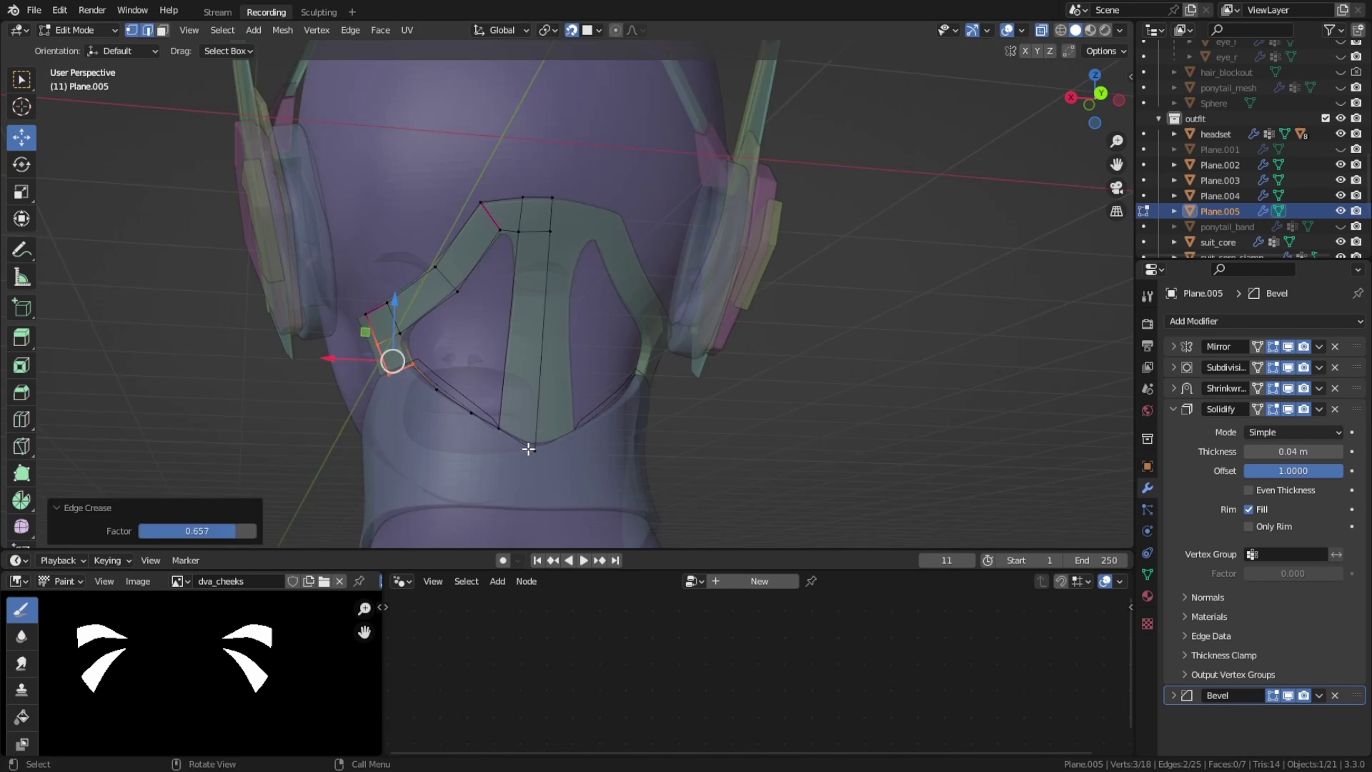
pyautogui.click(528, 322)
pyautogui.press('g')
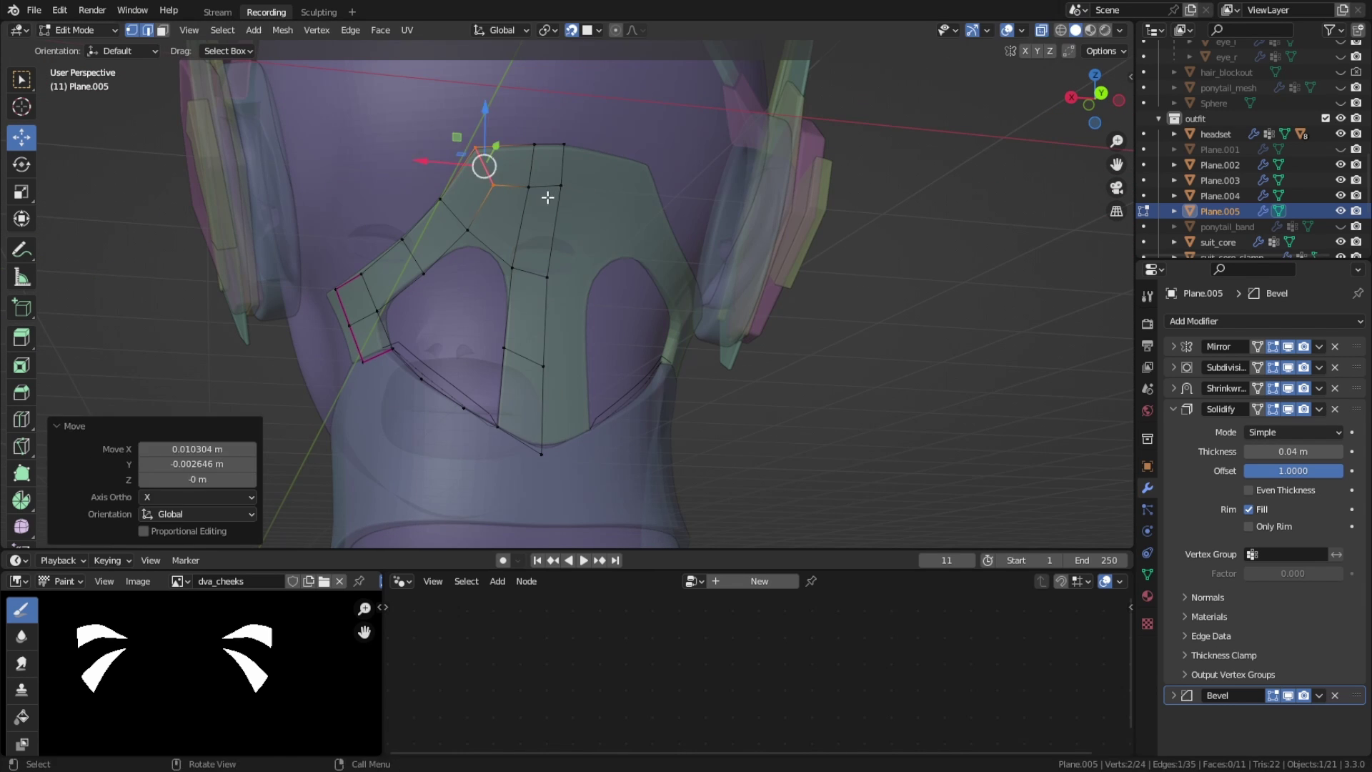
pyautogui.press('g')
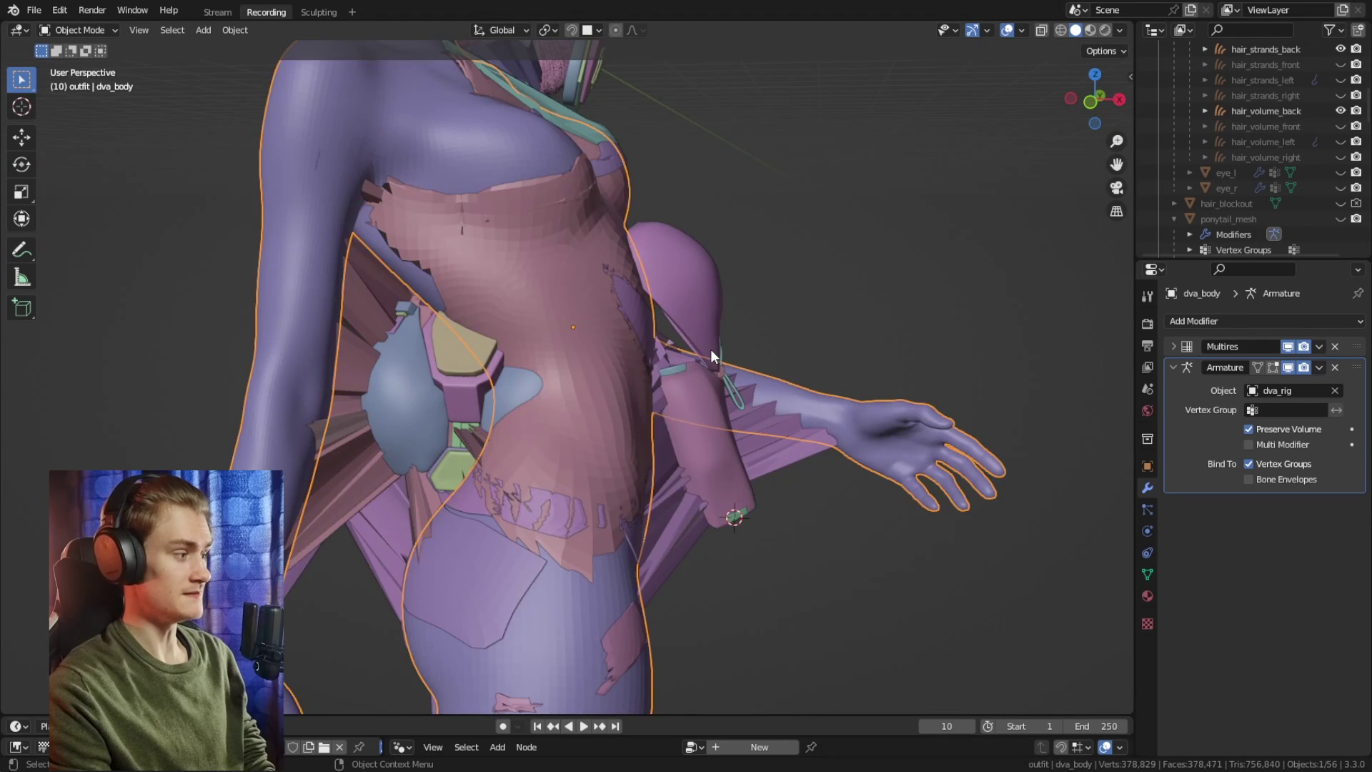
# Transfer the body's weights onto suit_base using Nearest Face Interpolated and All Layers
pyautogui.scroll(-5, 711, 349)
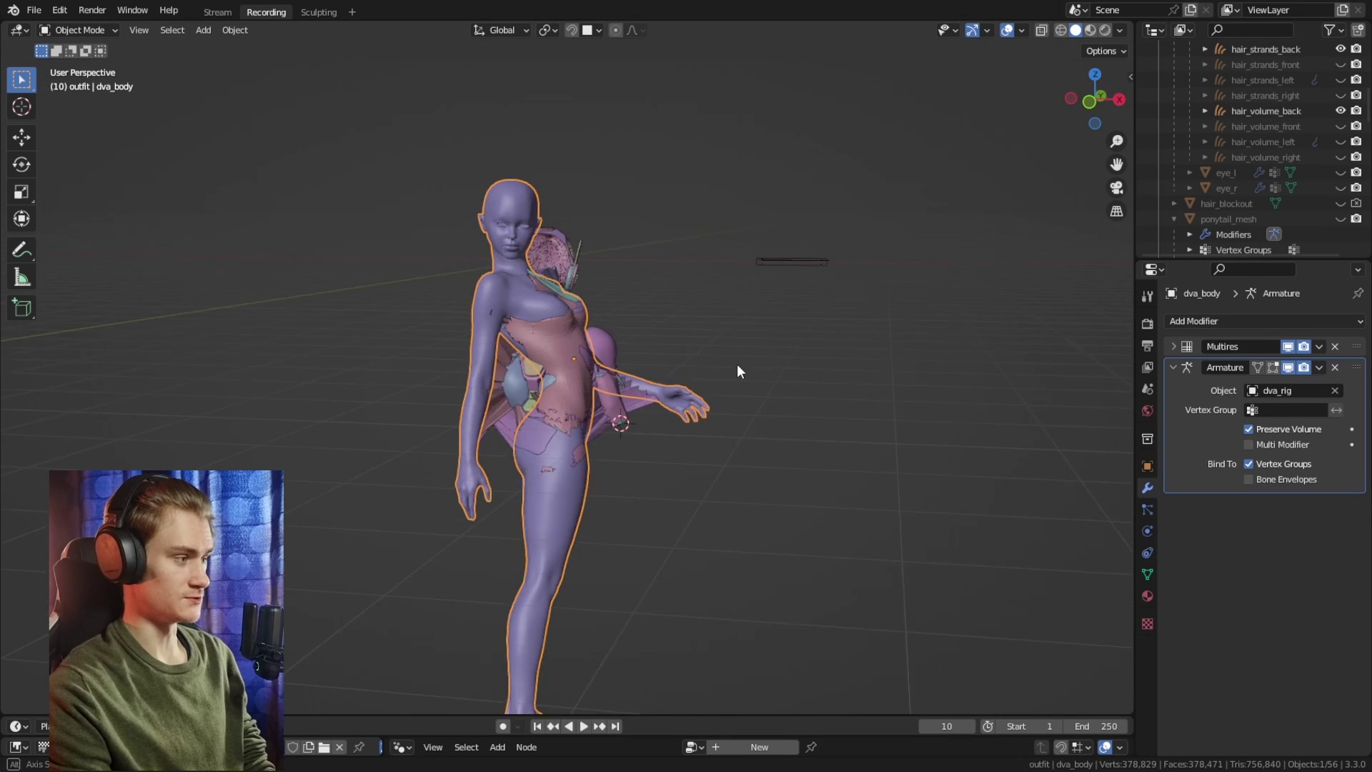
pyautogui.scroll(4, 747, 366)
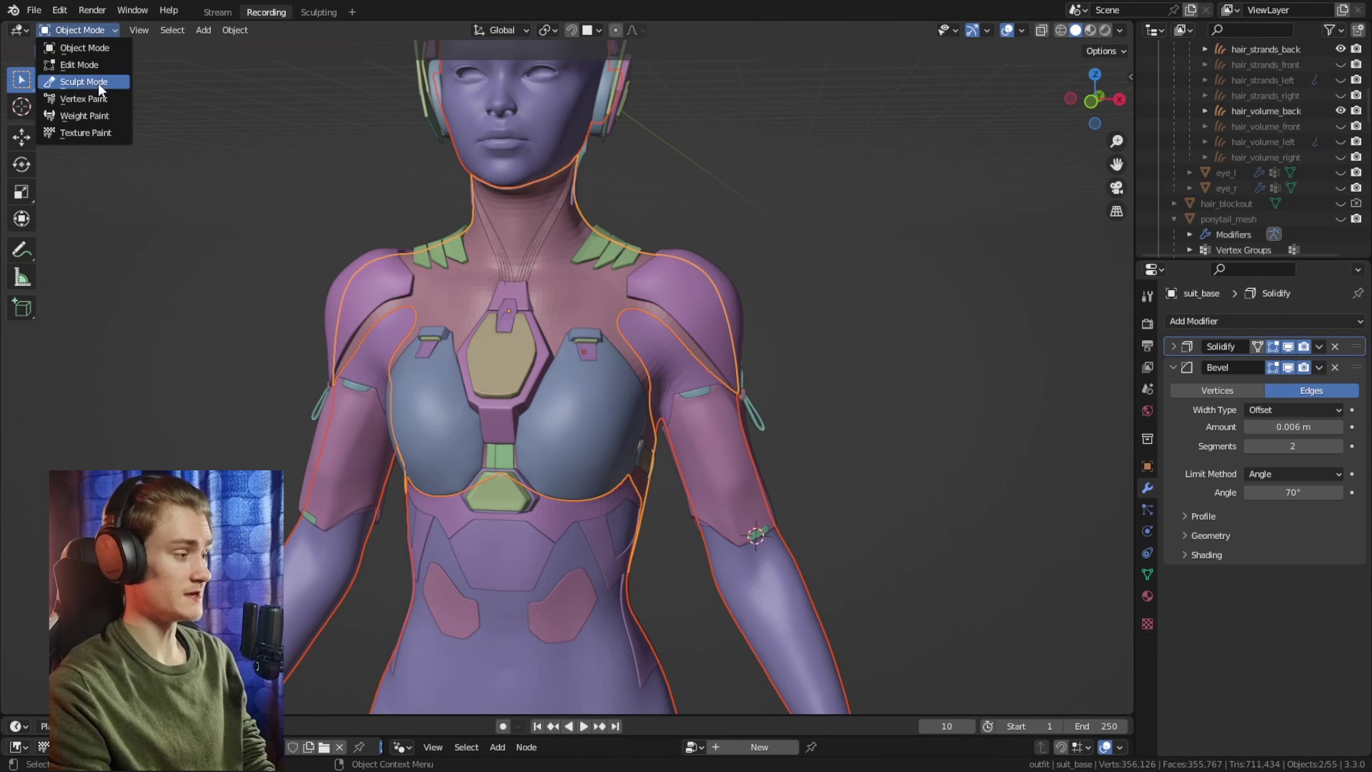
pyautogui.click(97, 83)
pyautogui.click(211, 30)
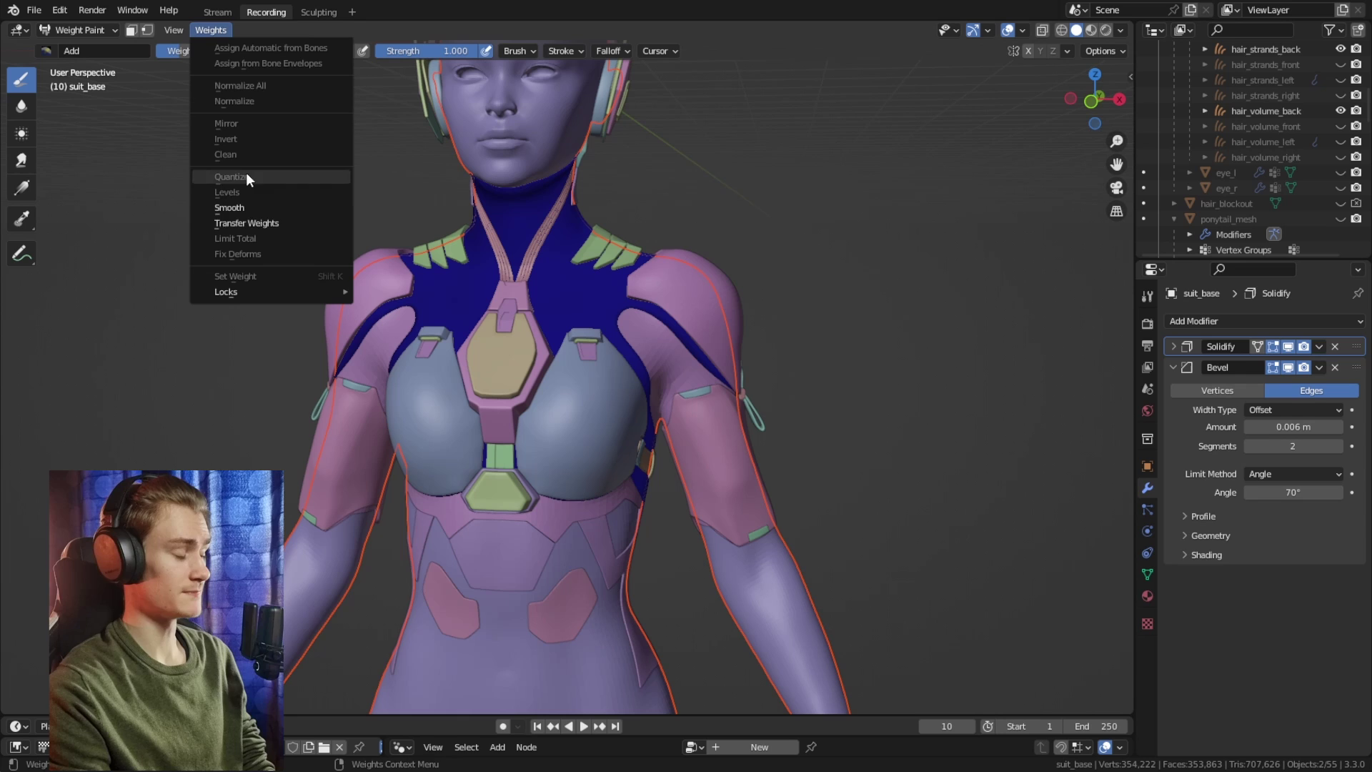
pyautogui.click(252, 224)
pyautogui.click(236, 590)
pyautogui.click(203, 663)
pyautogui.click(229, 680)
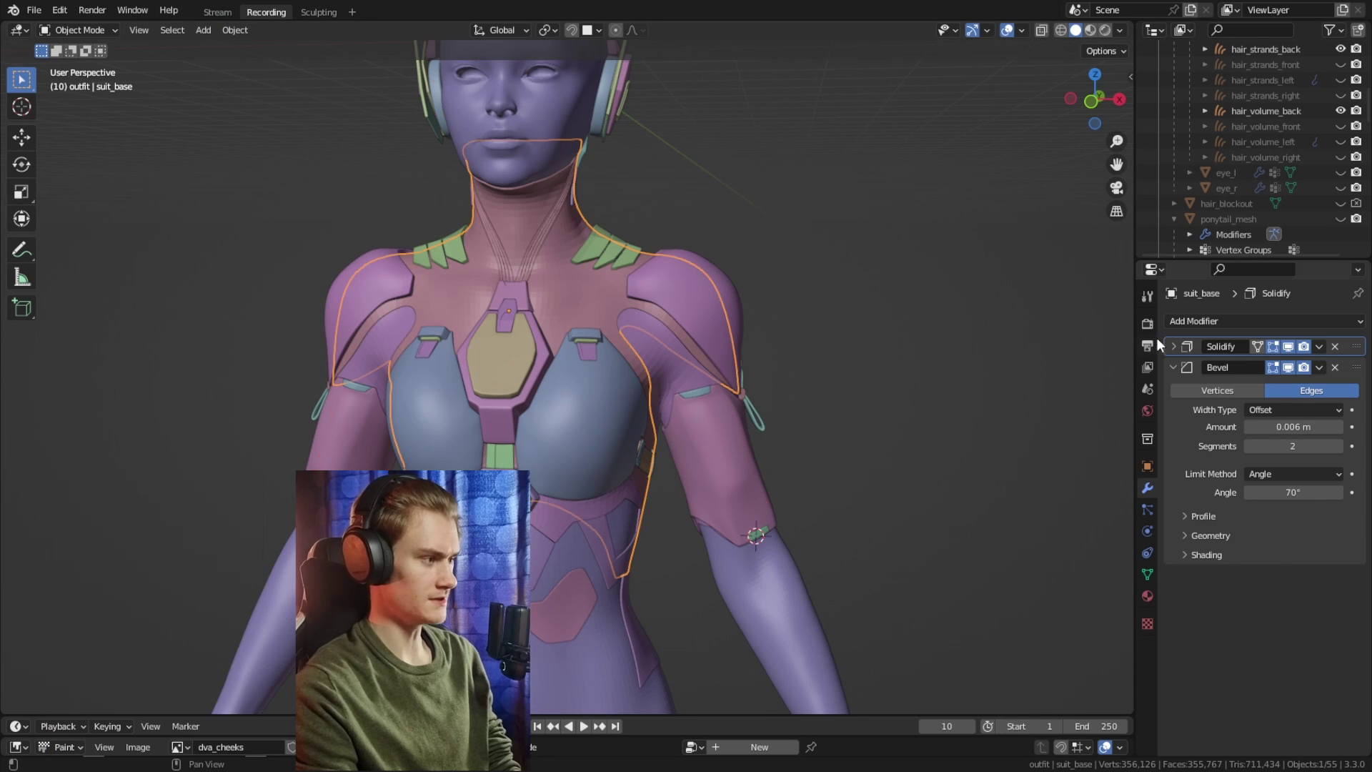
# Add an Armature modifier to suit_base with dva_rig as its object
pyautogui.click(1176, 322)
pyautogui.click(1176, 364)
pyautogui.click(1253, 598)
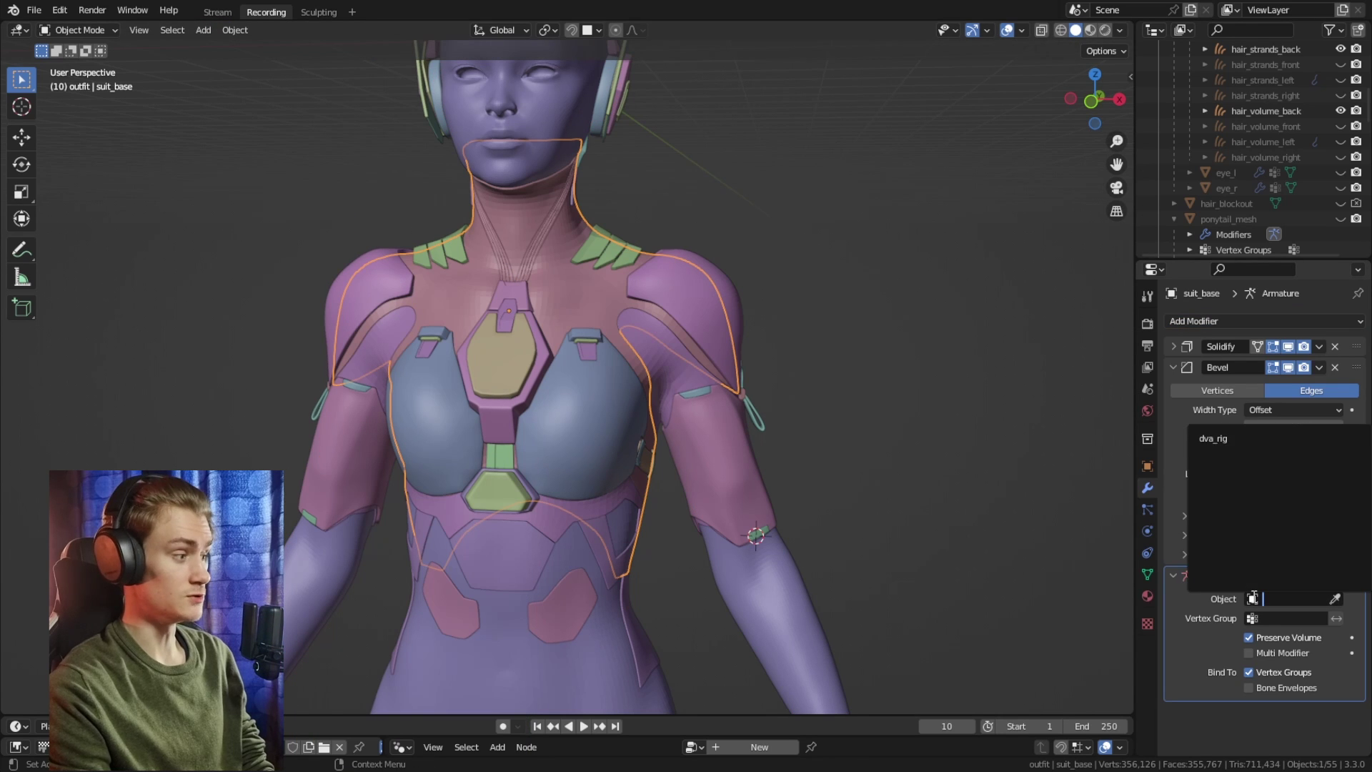
pyautogui.click(1214, 438)
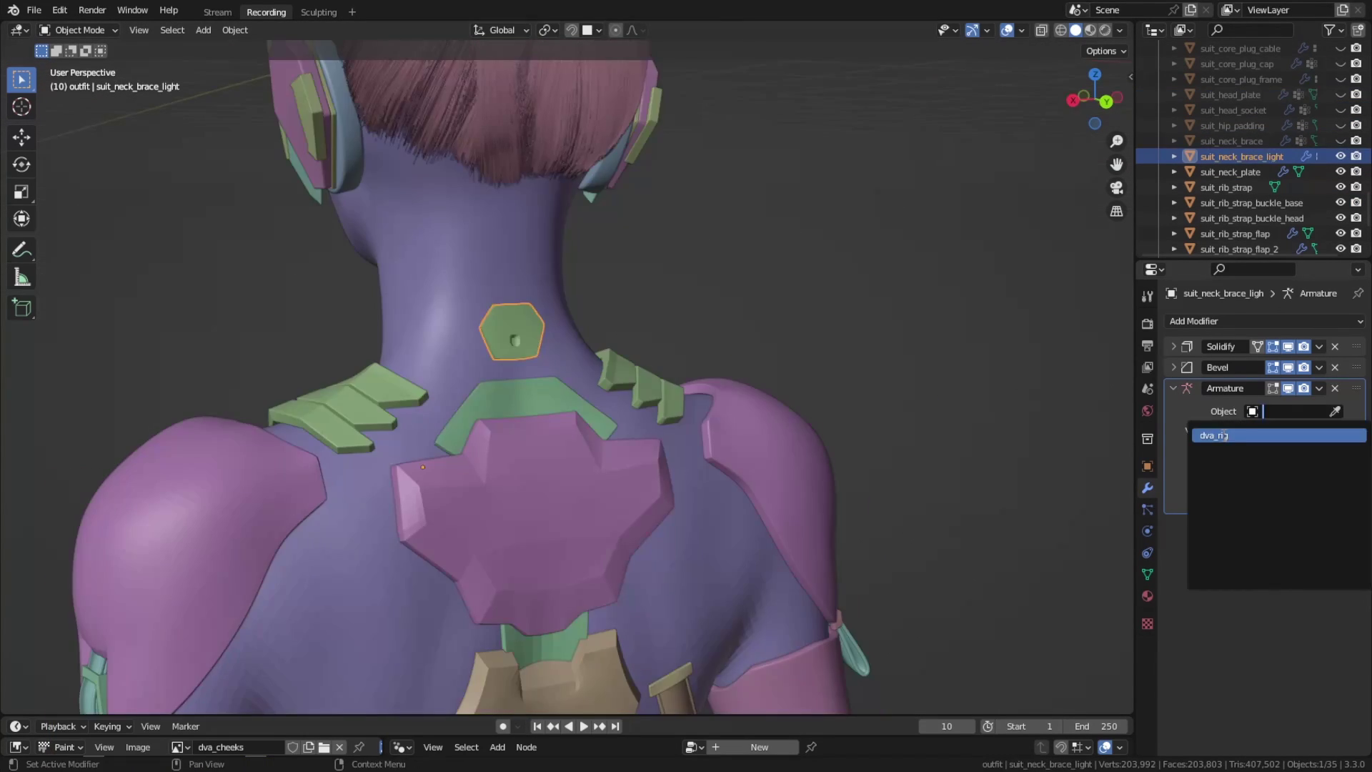
# Bind the neck brace light to dva_rig and assign a material to a suit piece
pyautogui.click(1223, 435)
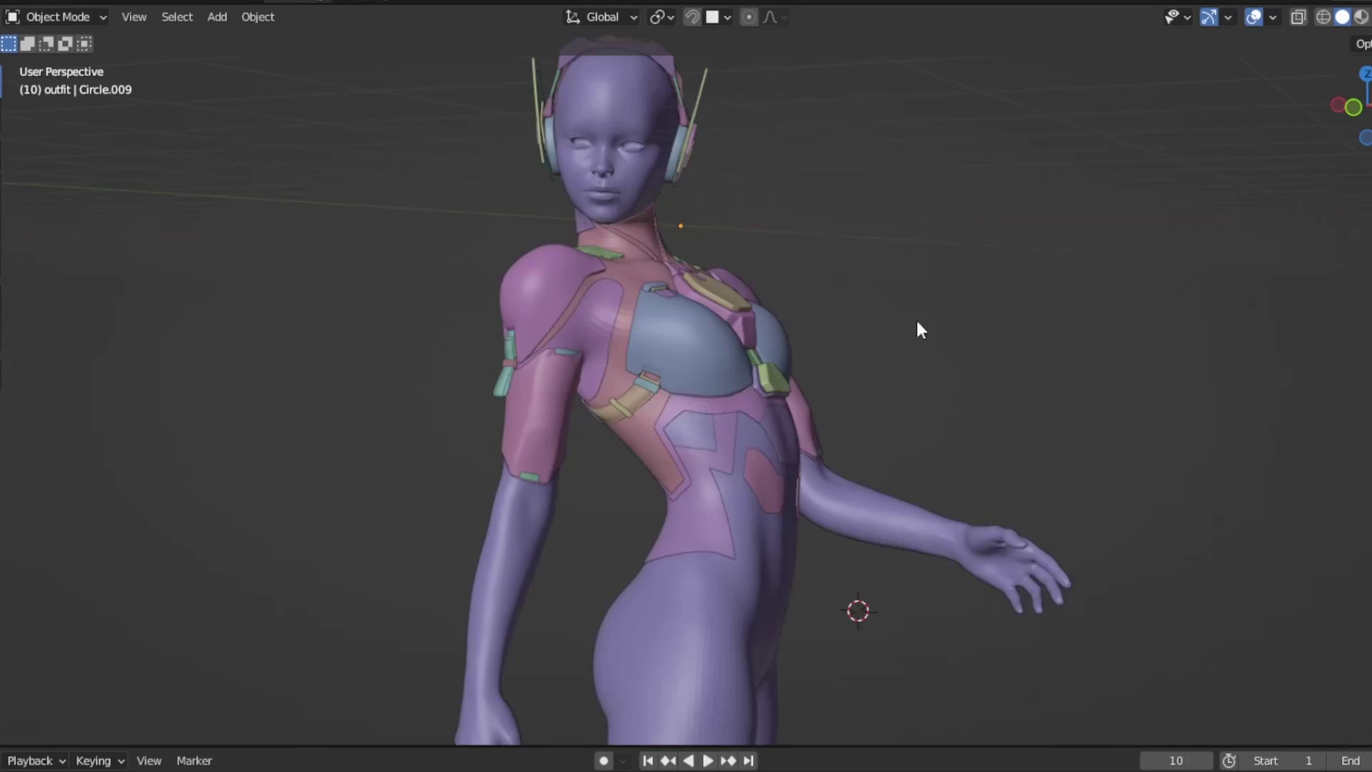
pyautogui.moveTo(915, 328); pyautogui.dragTo(863, 451, button='middle')
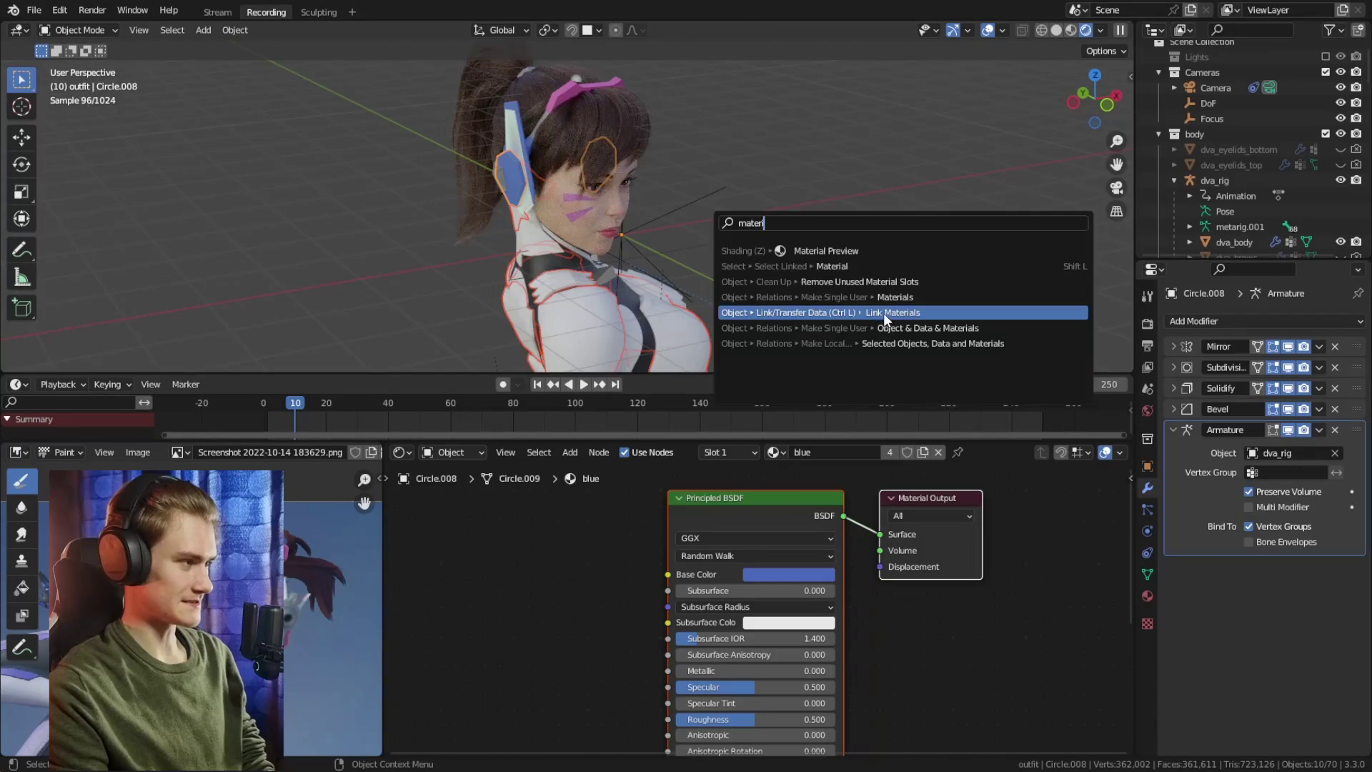
pyautogui.click(883, 313)
pyautogui.click(726, 452)
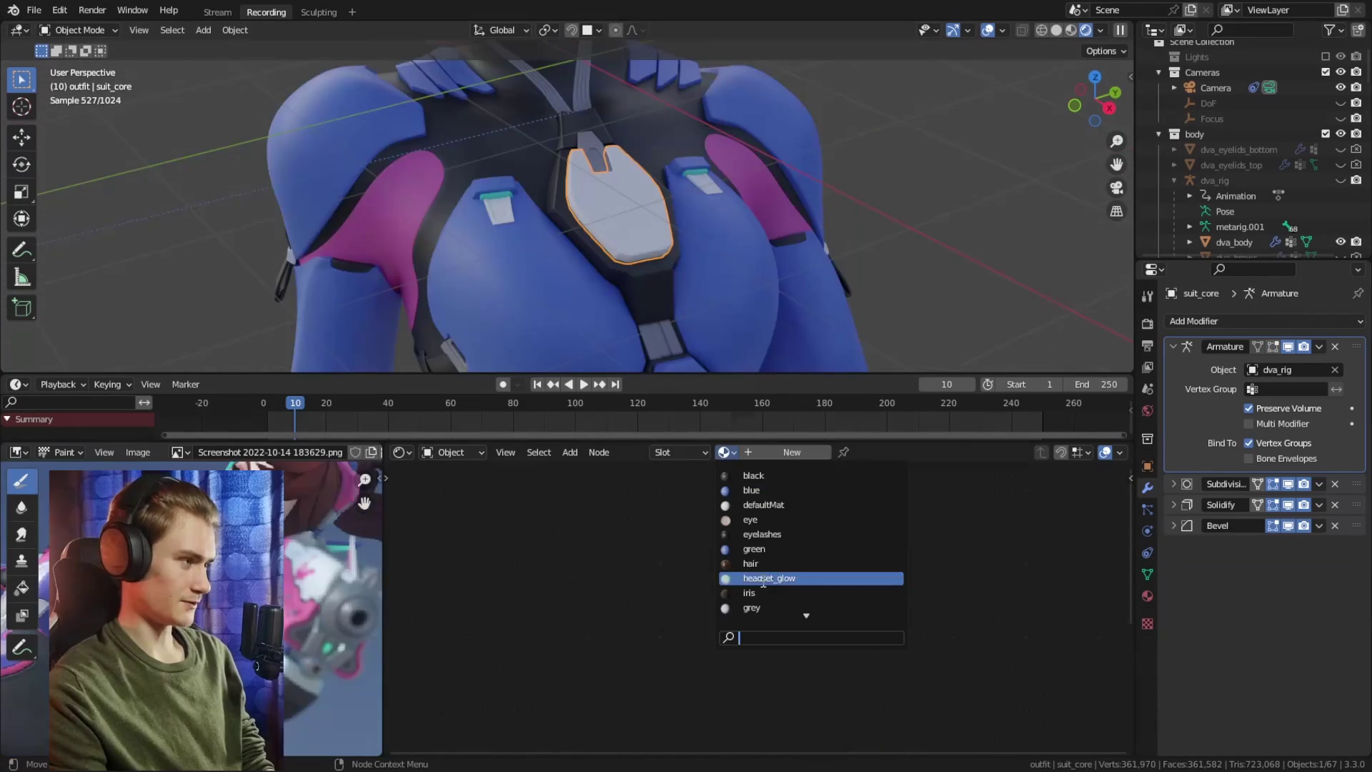
pyautogui.click(759, 572)
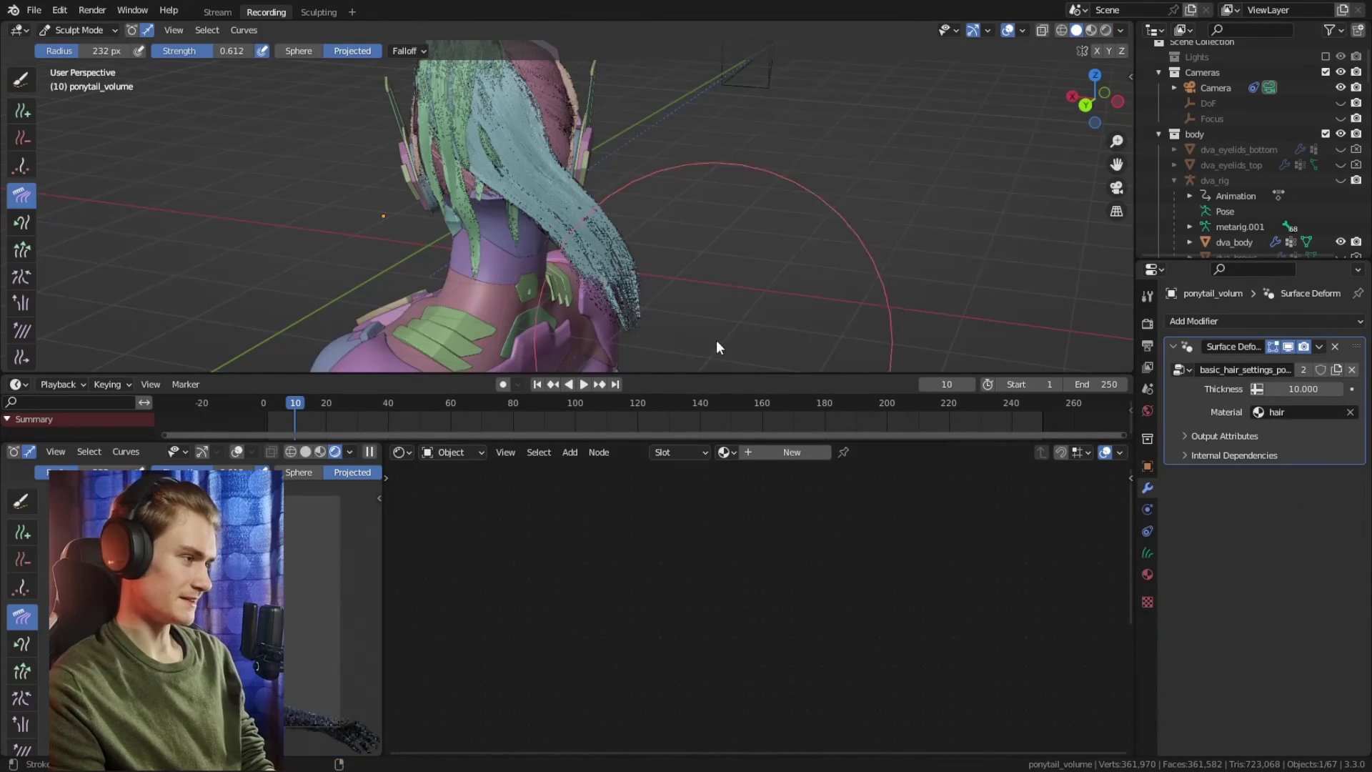